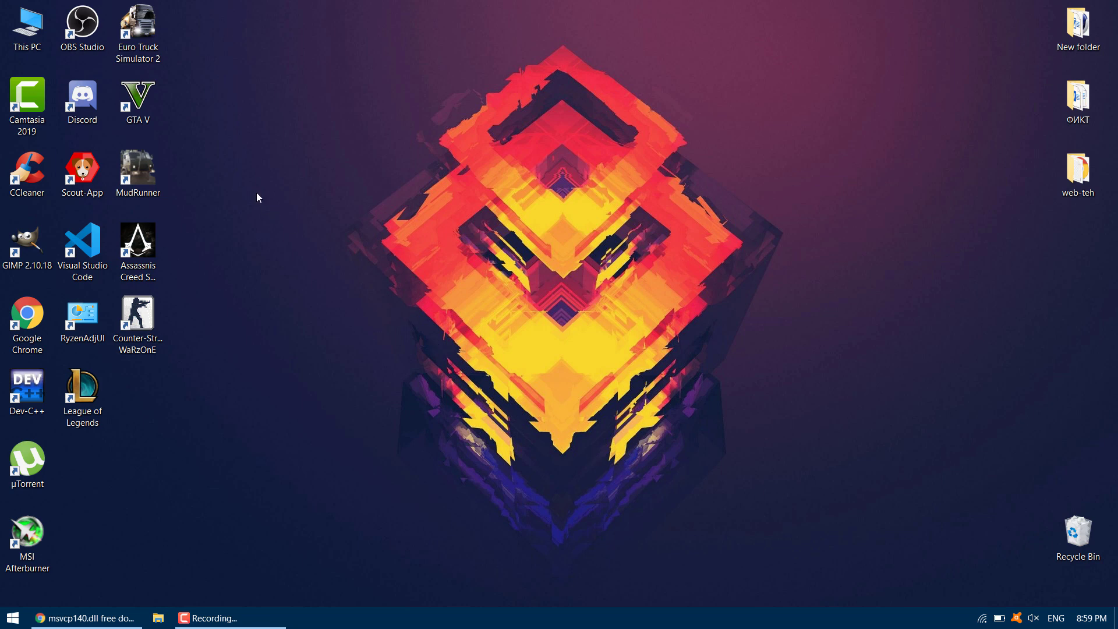
Turn on Show hidden files, folders and drives in Folder Options, then return to Chrome
double_click(38, 26)
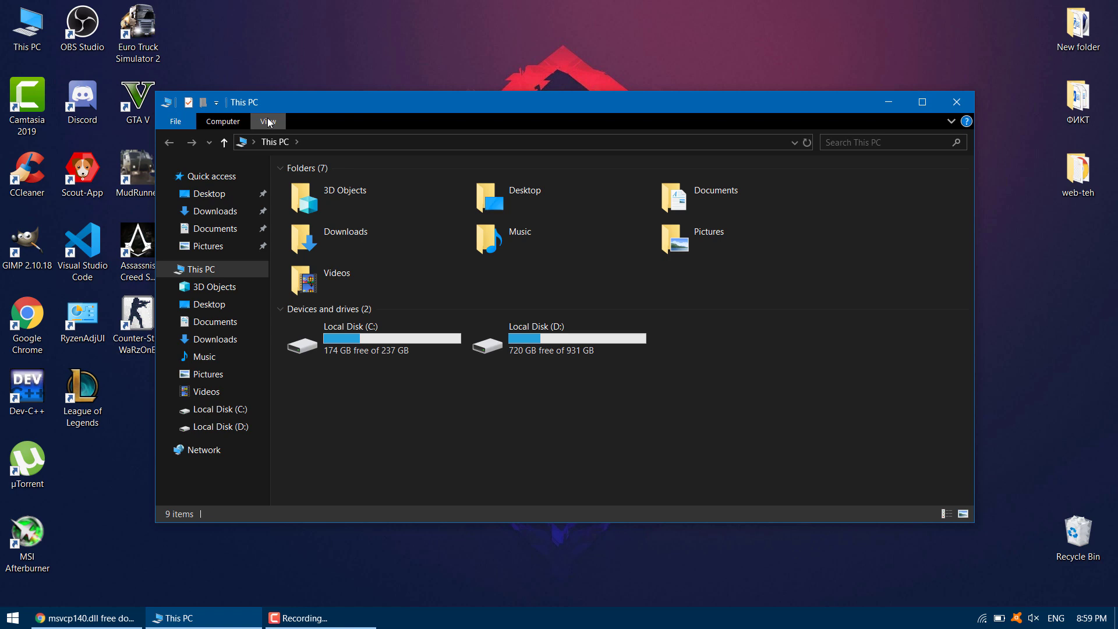
click(268, 120)
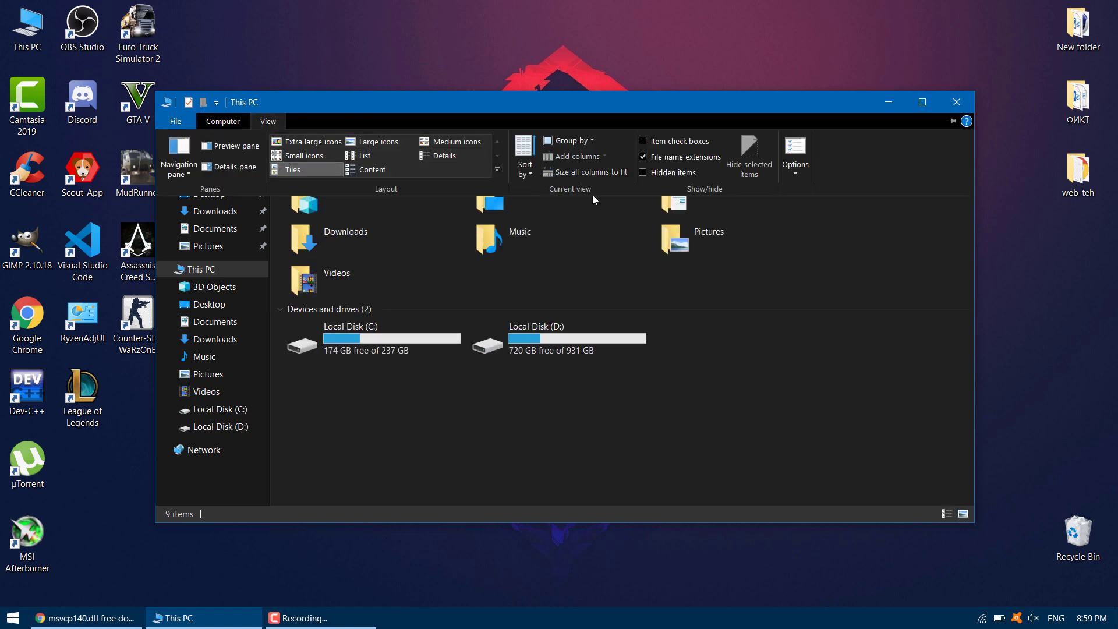
click(802, 176)
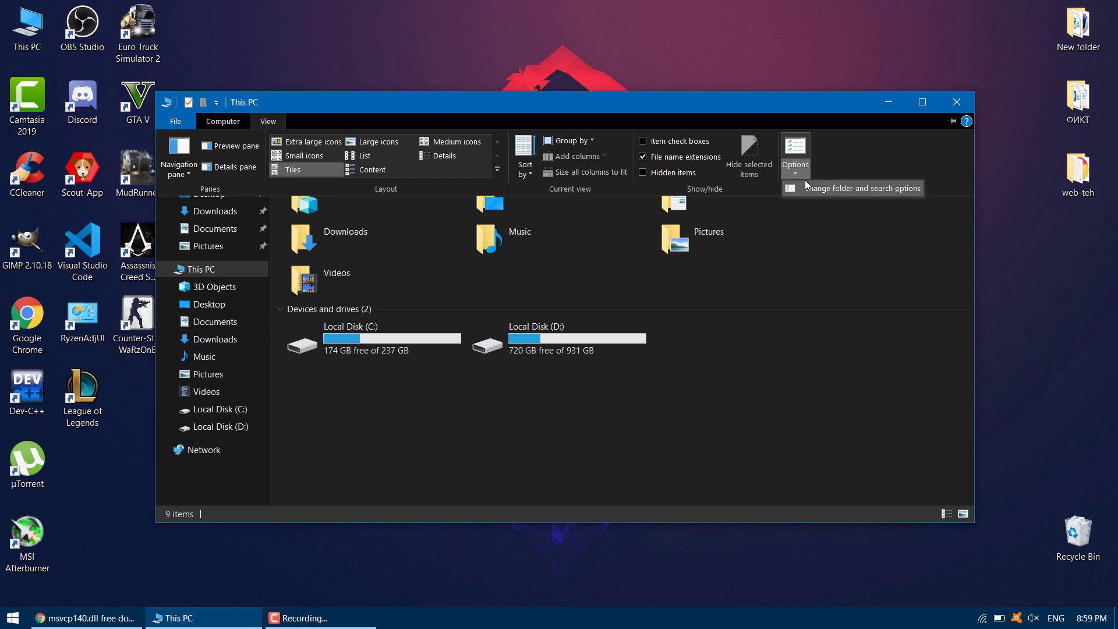
click(809, 193)
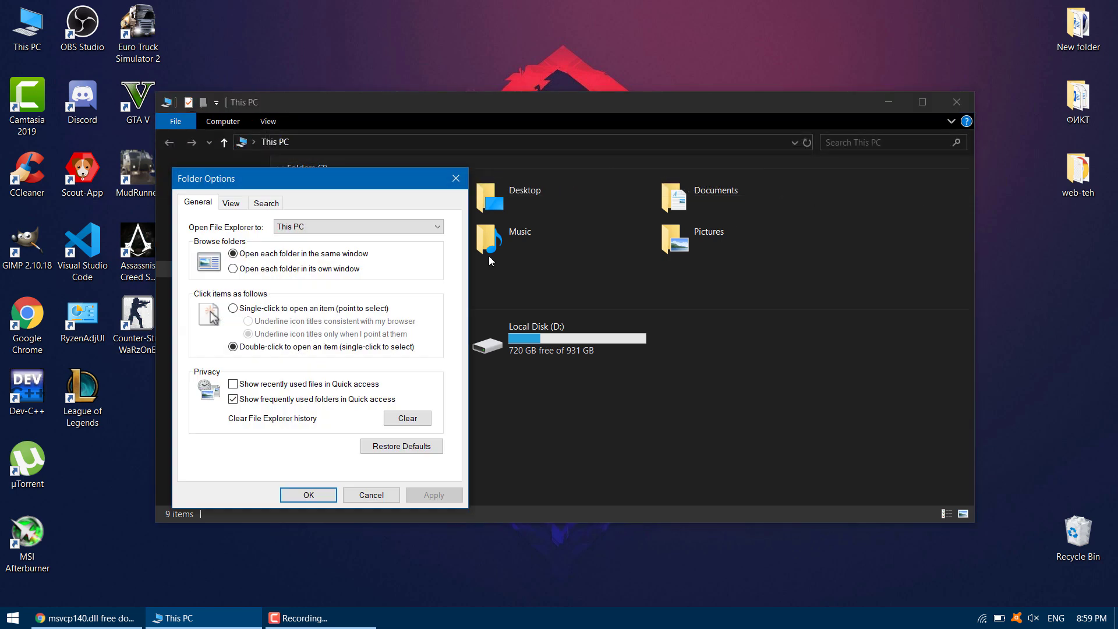
click(239, 202)
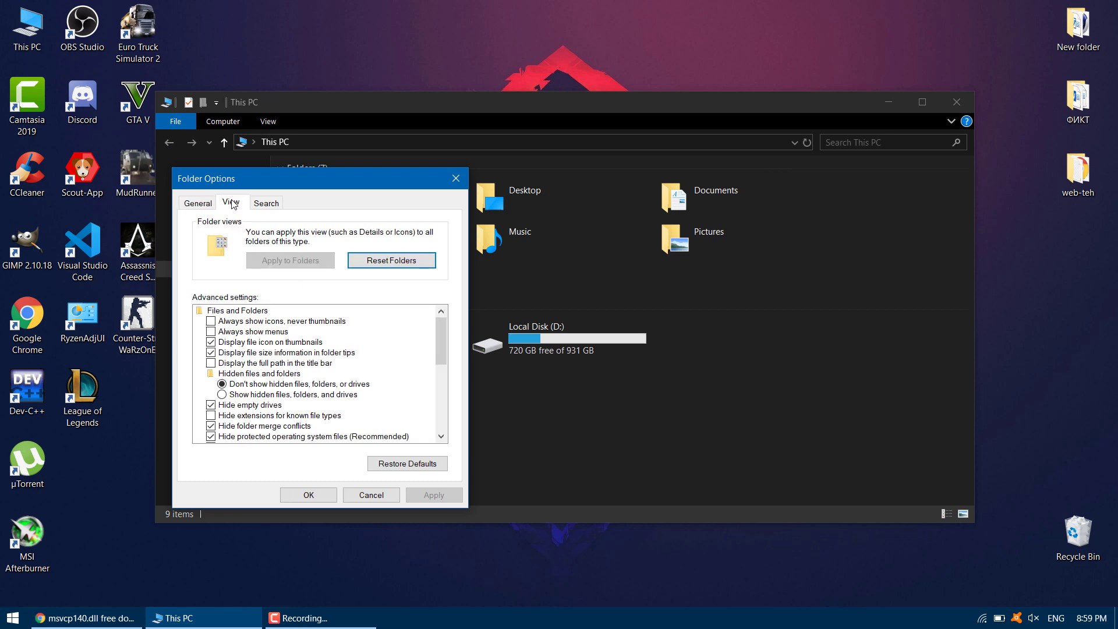
click(224, 395)
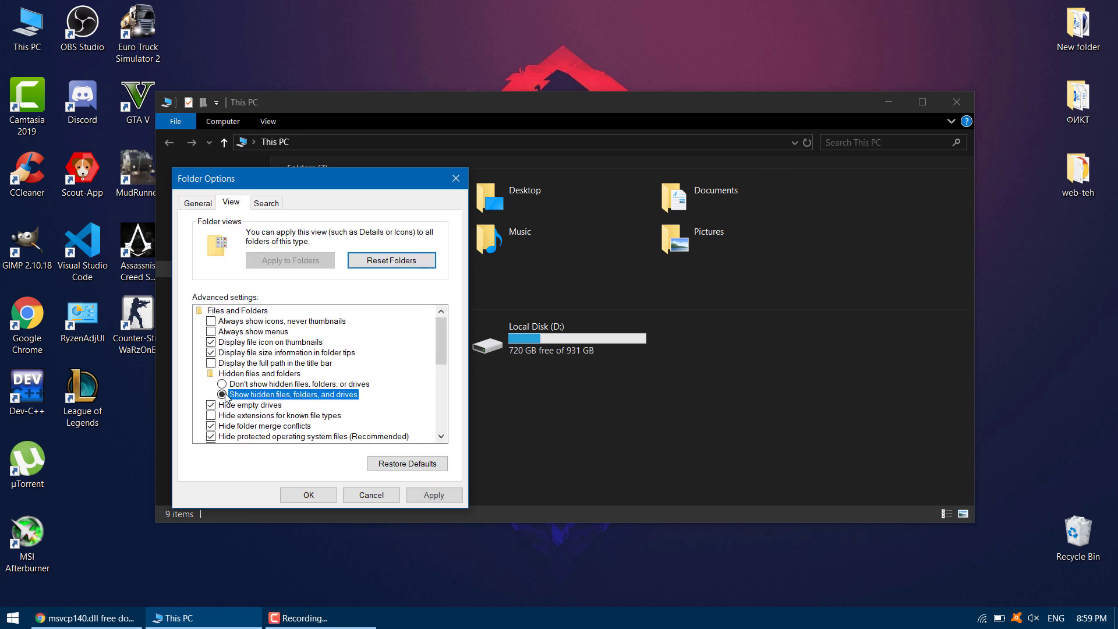
click(300, 497)
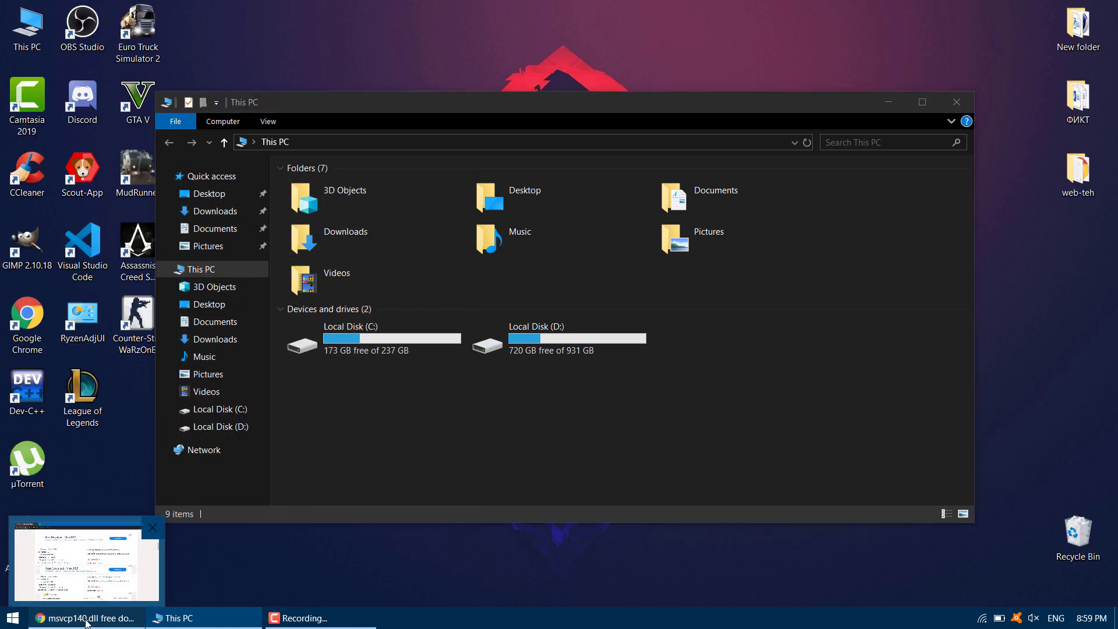
click(86, 622)
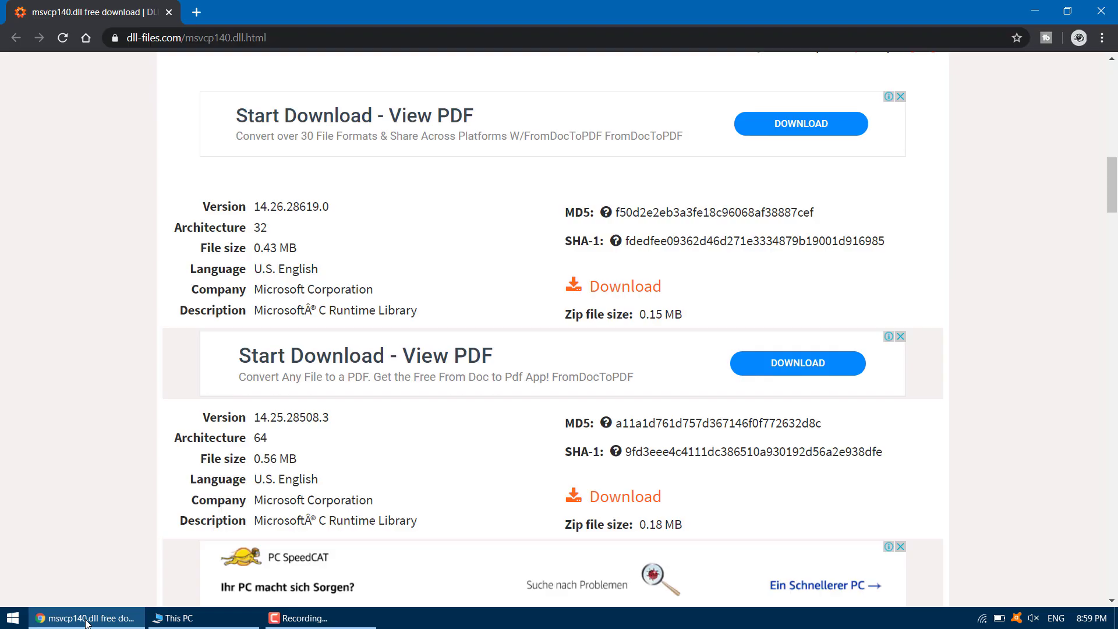
Check the msvcp140.dll page address and scroll to its version list
click(315, 37)
key(End)
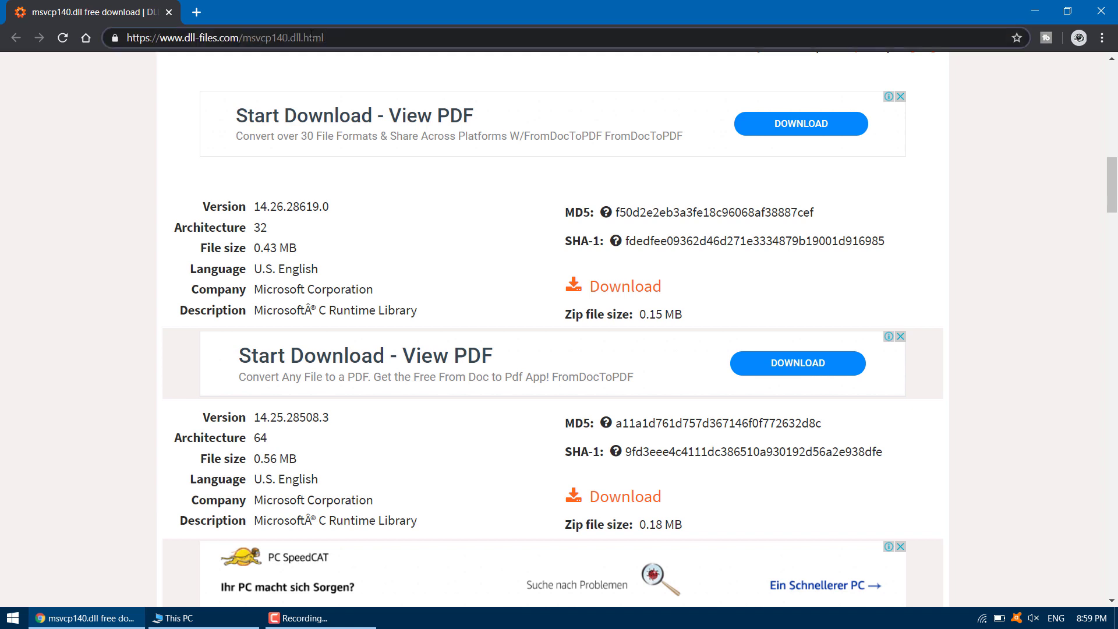
drag(354, 37, 105, 37)
click(121, 118)
scroll(254, 213, down, 1)
scroll(254, 213, up, 8)
scroll(254, 214, up, 6)
scroll(254, 213, down, 14)
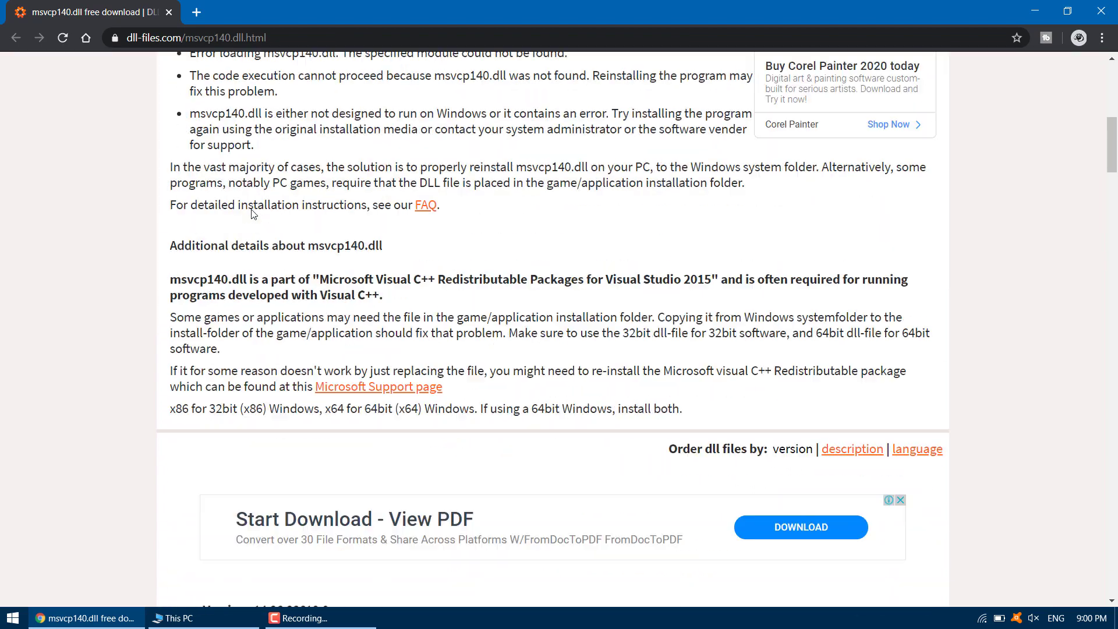
scroll(253, 214, up, 1)
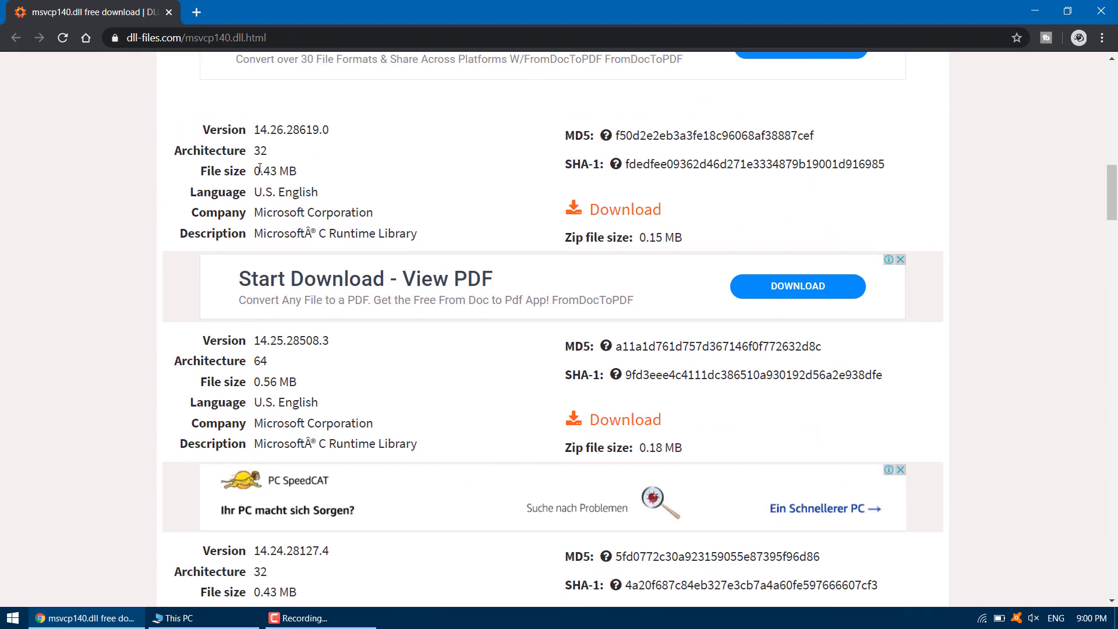
Compare the 32-bit architecture entry, then minimize the browser to show the desktop
drag(257, 150, 269, 152)
click(269, 151)
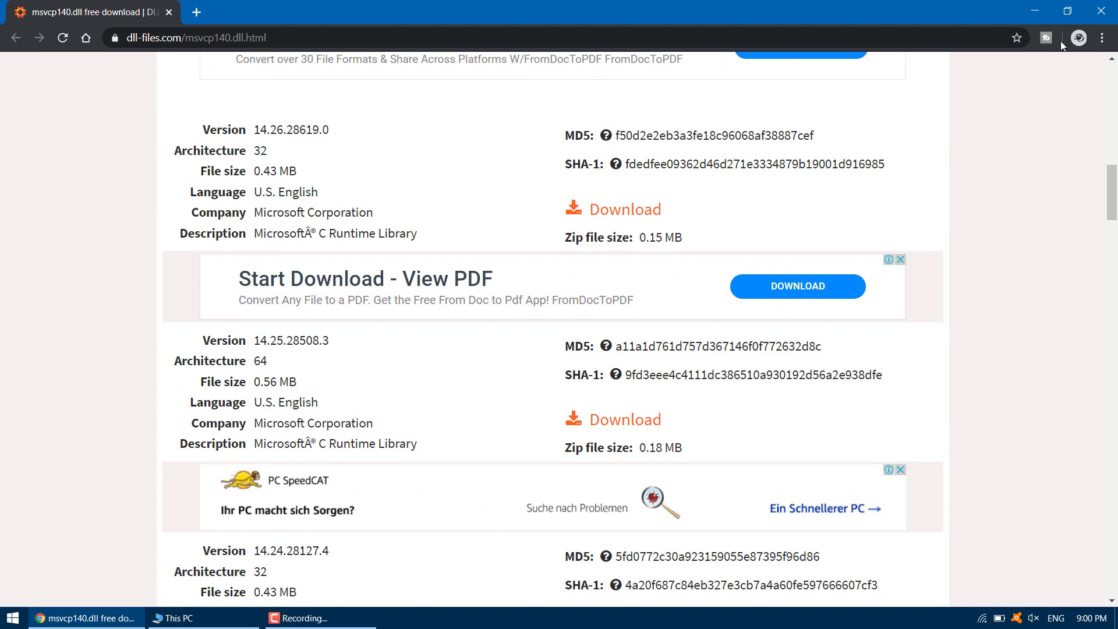
click(1035, 13)
click(608, 140)
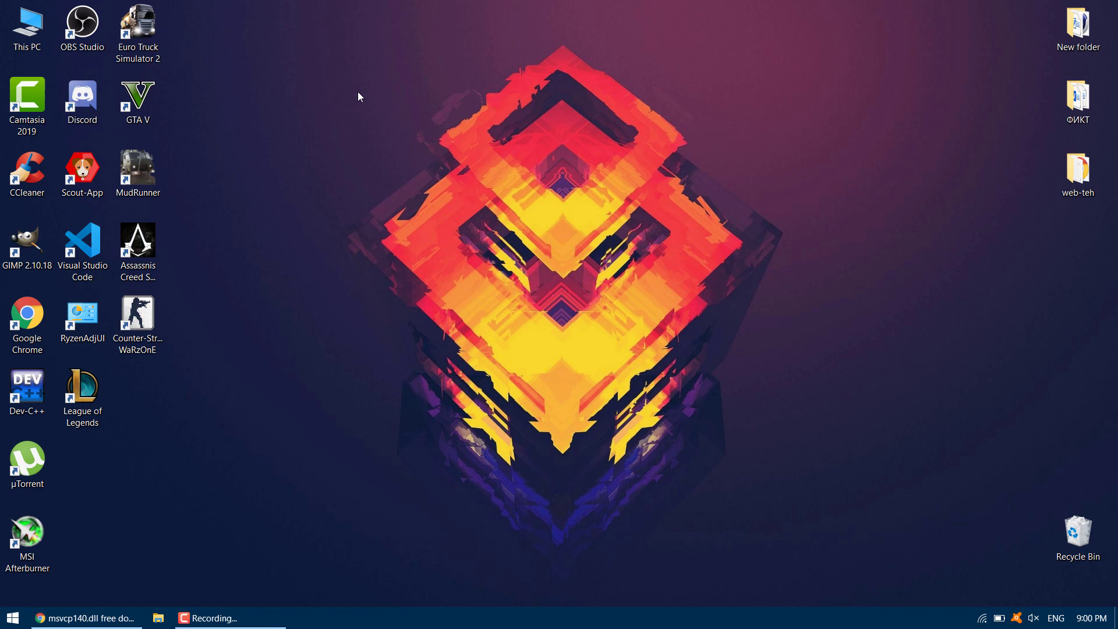
right_click(25, 24)
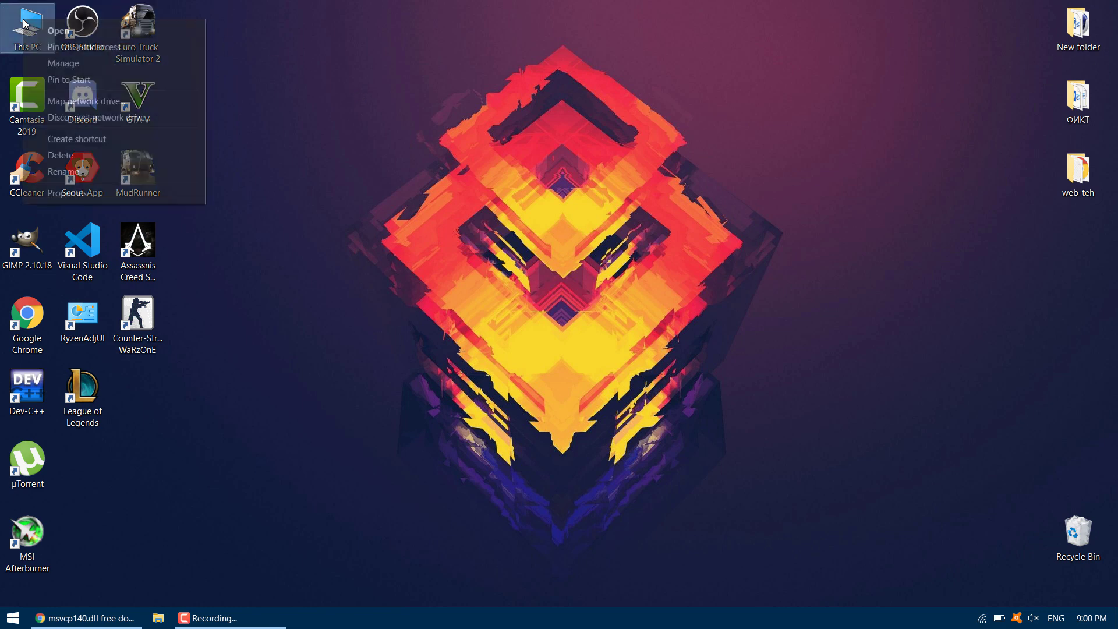
click(67, 193)
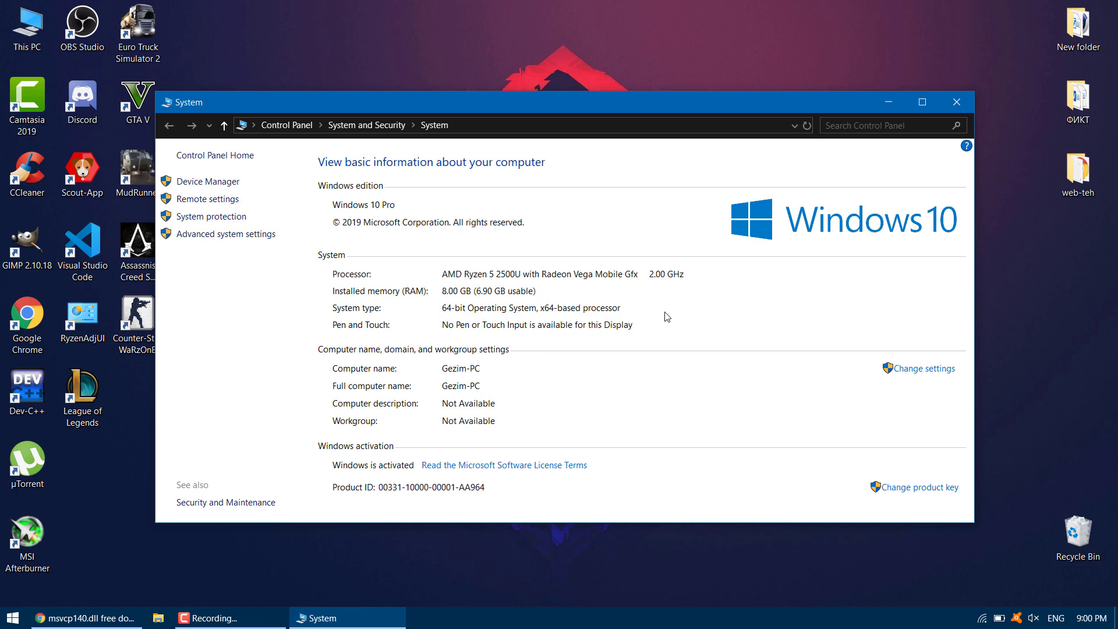
click(957, 102)
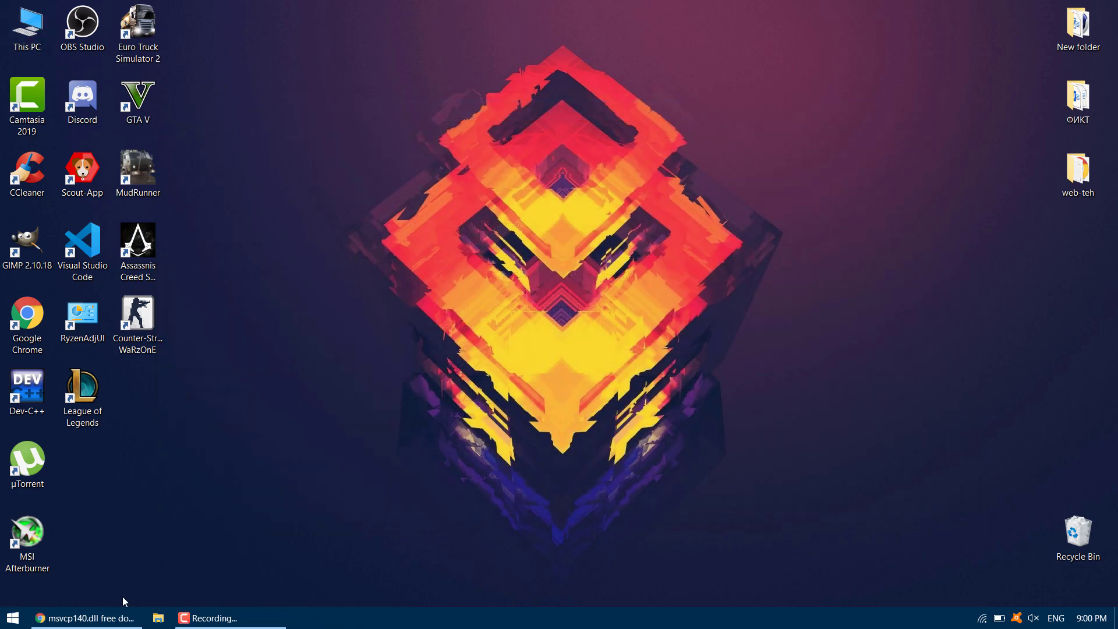
Download the 64-bit msvcp140.dll and drag msvcp140.zip from the download shelf onto the desktop
click(106, 619)
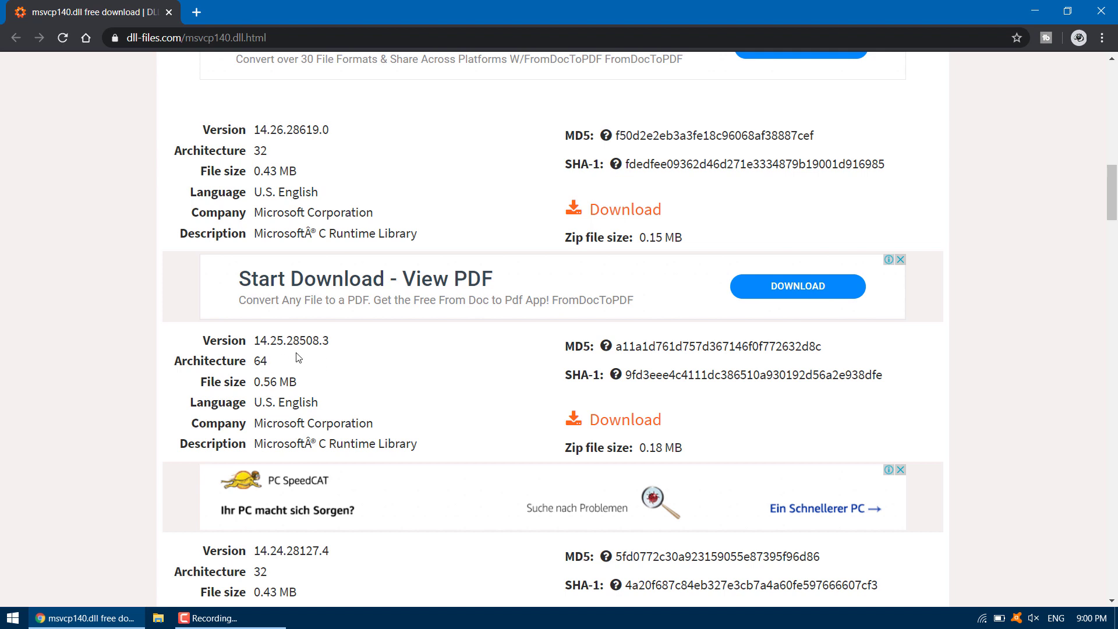
click(631, 429)
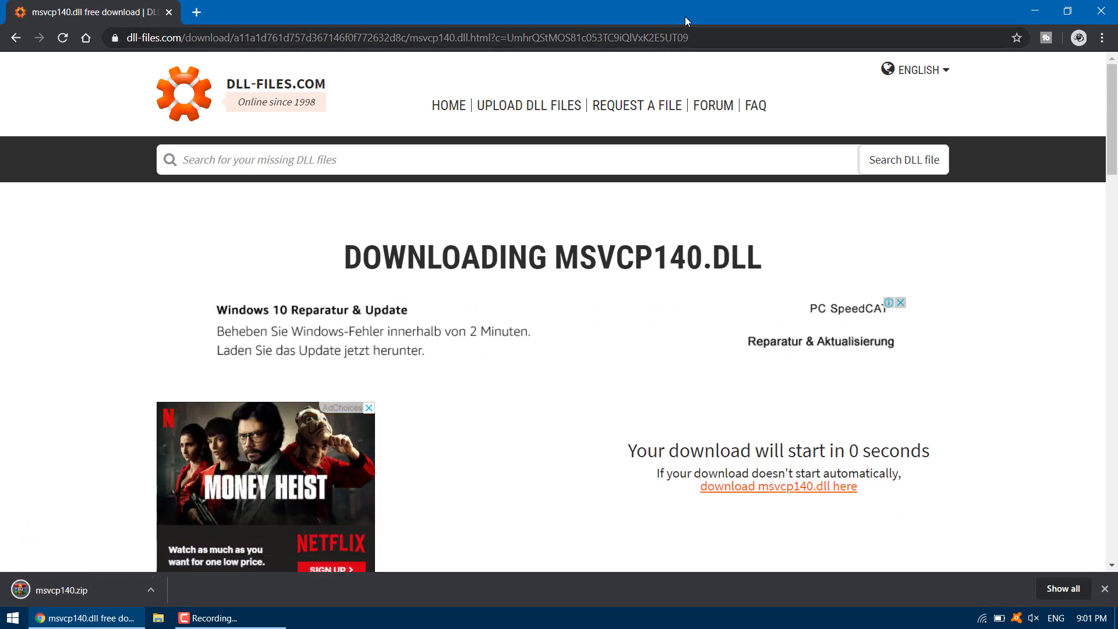
drag(686, 19, 1117, 120)
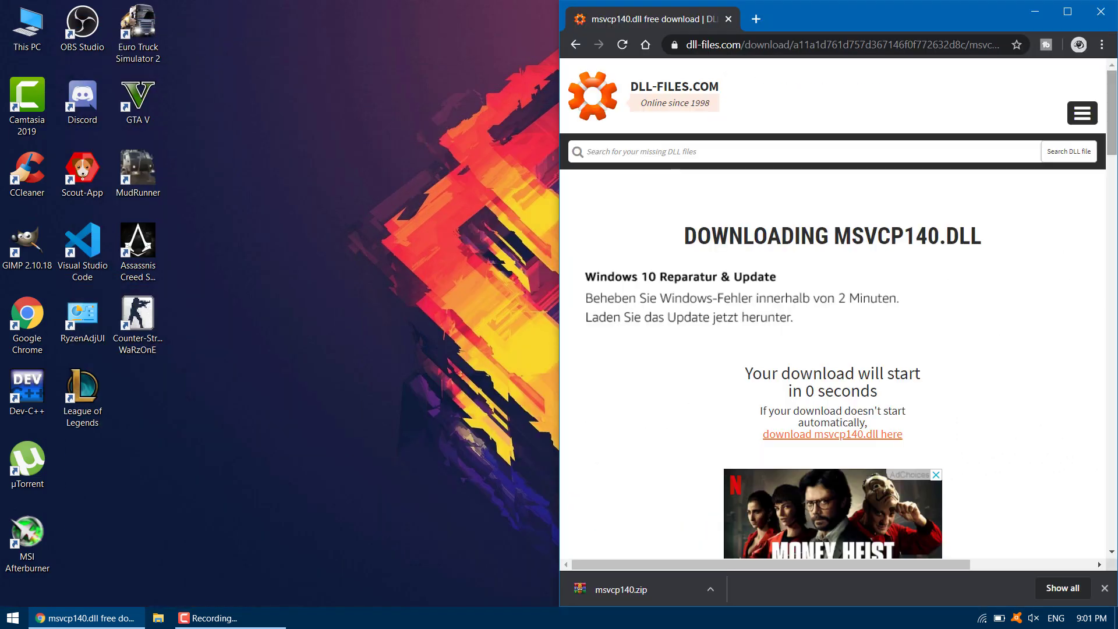
drag(618, 589, 431, 419)
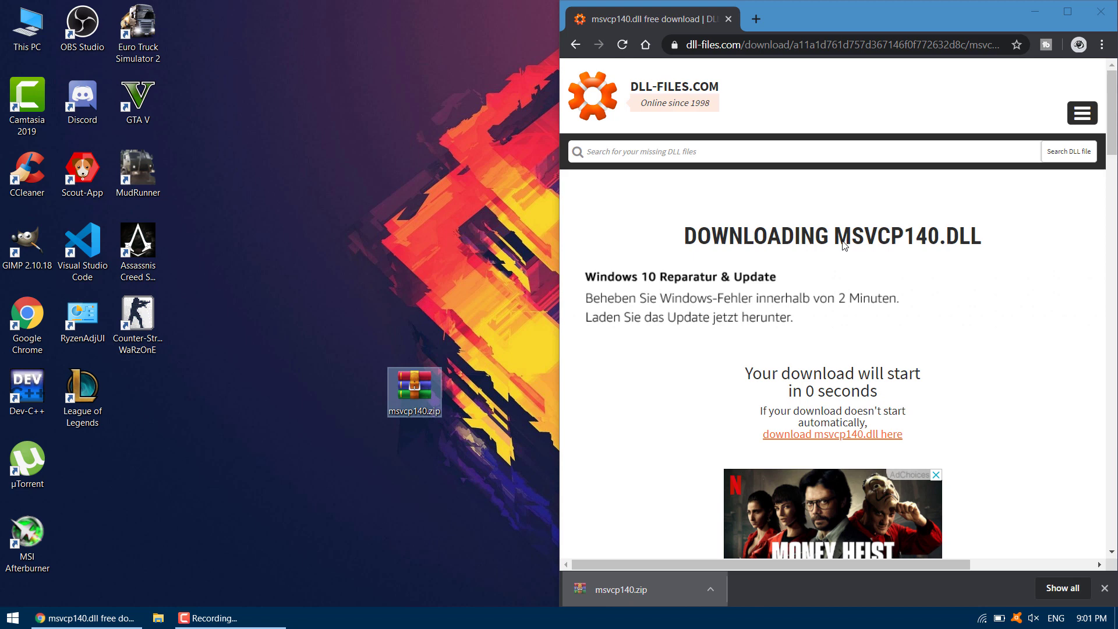
Close Chrome, extract msvcp140.zip to a msvcp140 folder, and place it beside the zip
click(1109, 13)
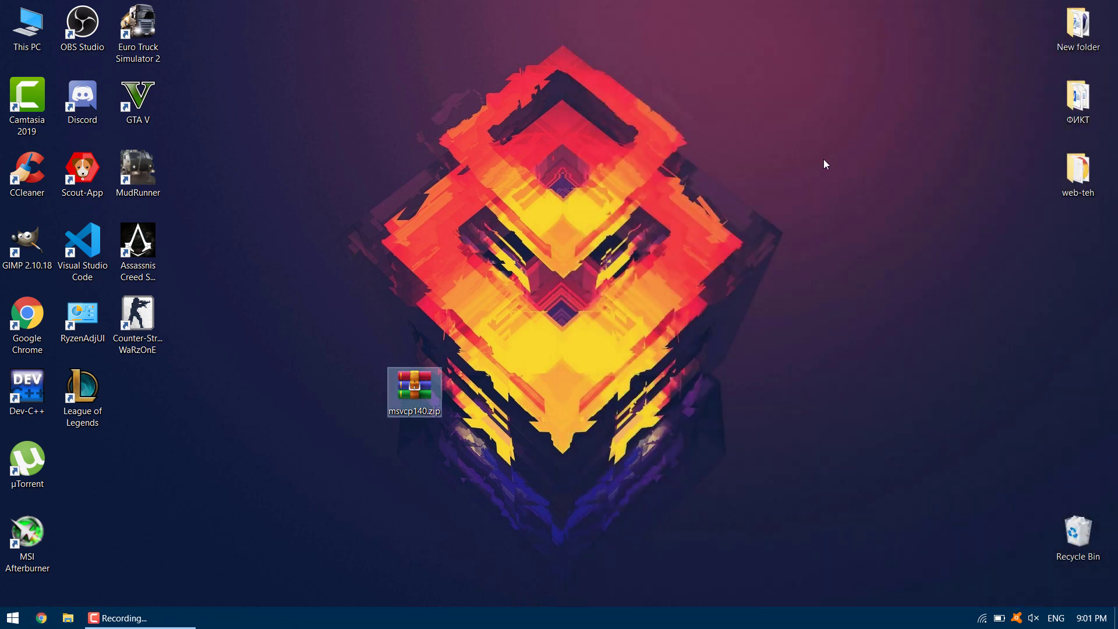
drag(411, 380, 528, 137)
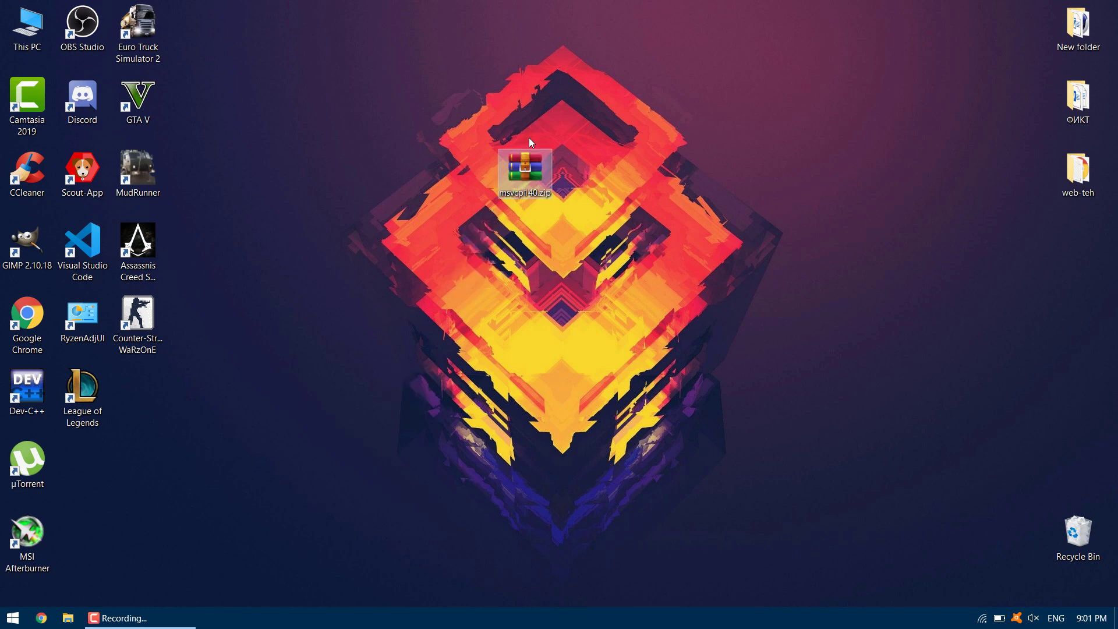
right_click(517, 166)
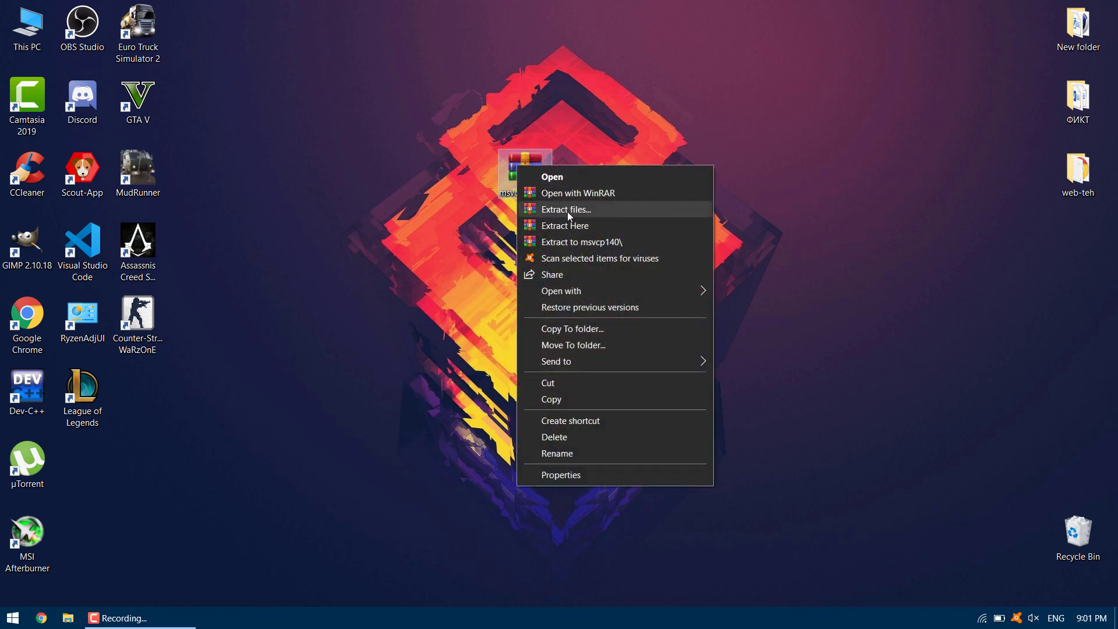
click(591, 242)
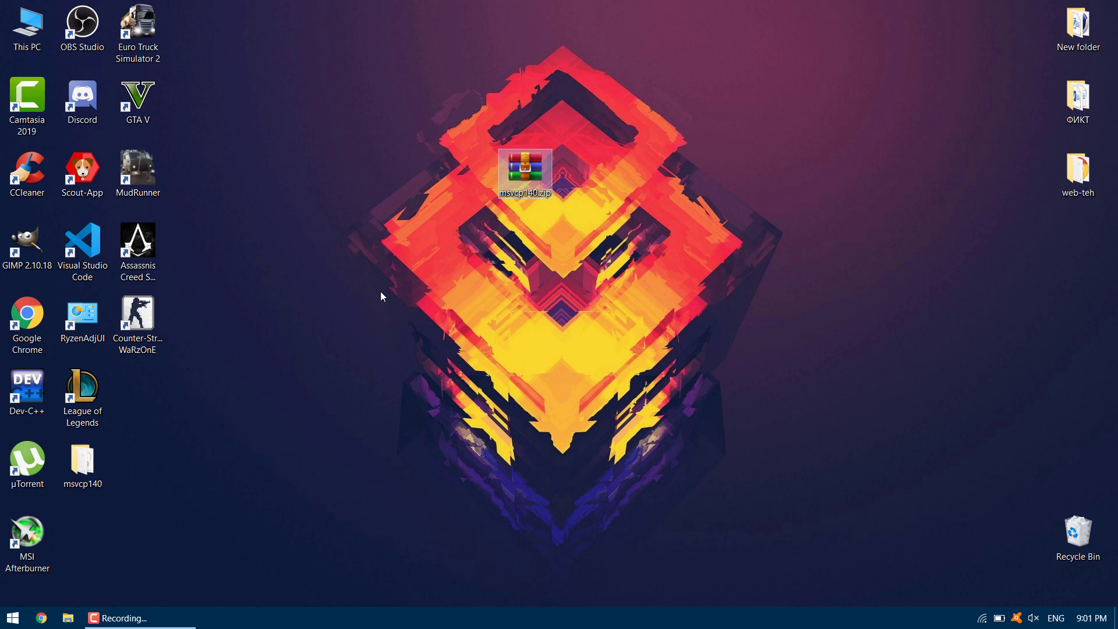
drag(76, 469, 342, 359)
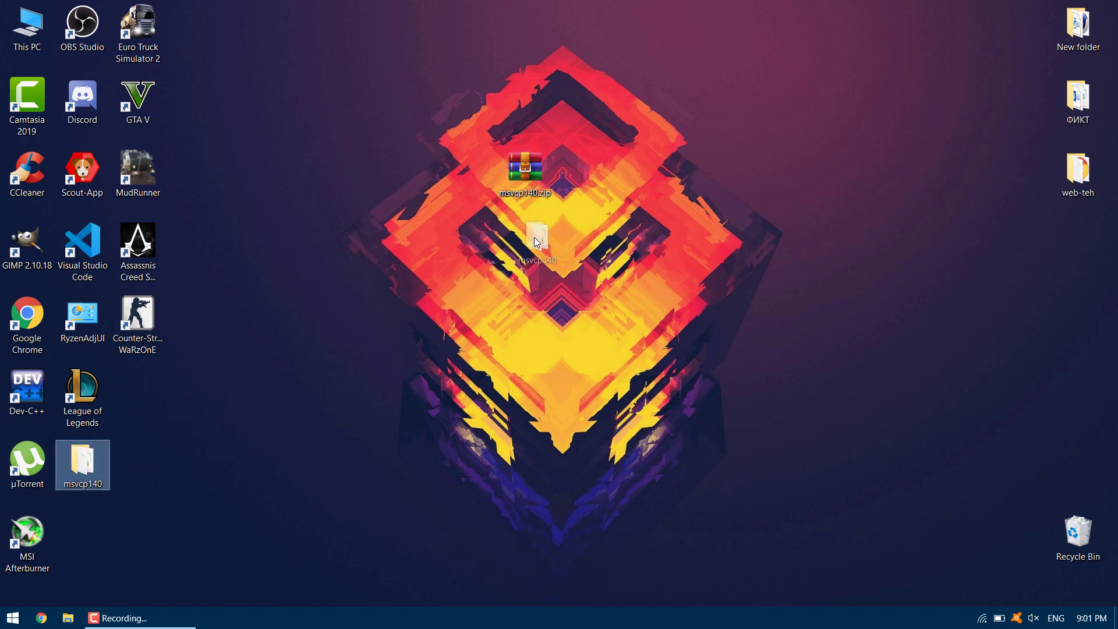
drag(571, 186, 587, 169)
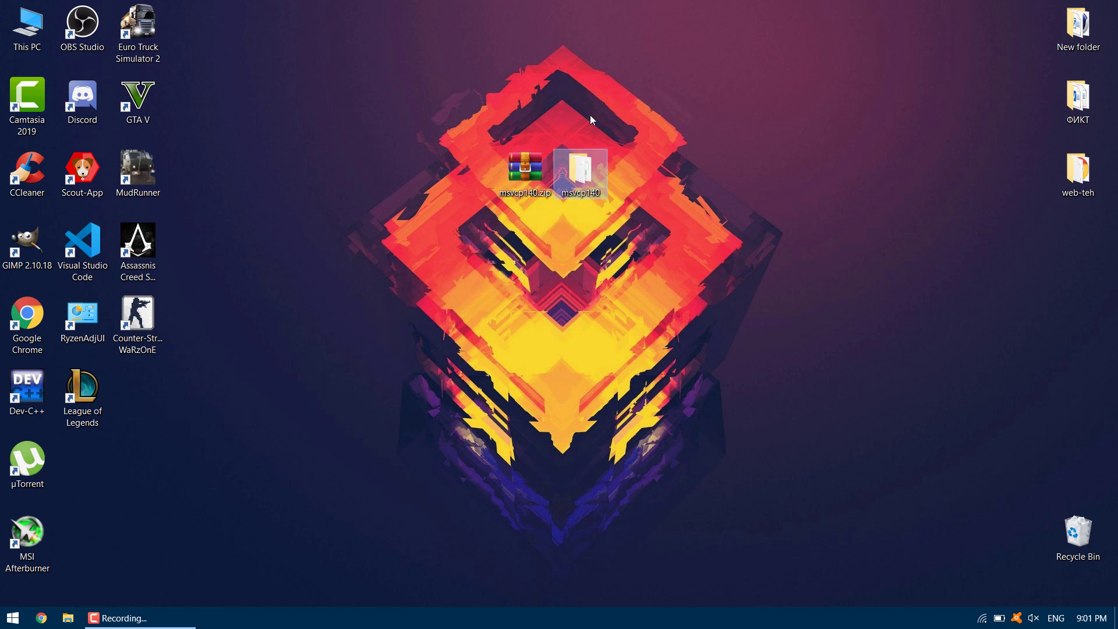
Open the msvcp140 folder, copy msvcp140.dll, and close the folder window
double_click(583, 169)
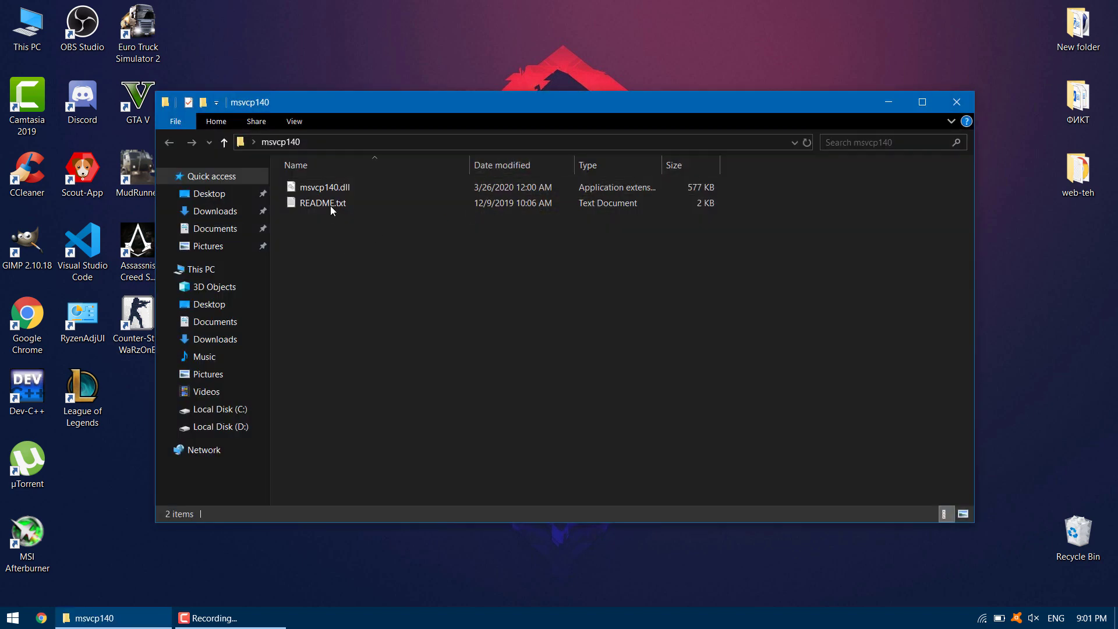
click(327, 192)
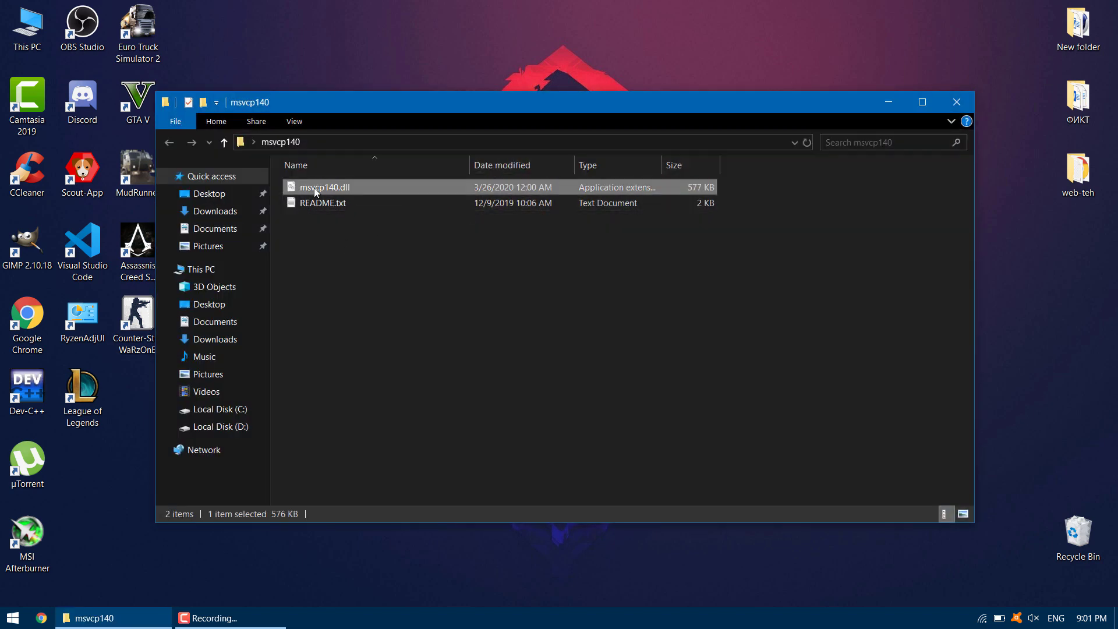
right_click(343, 201)
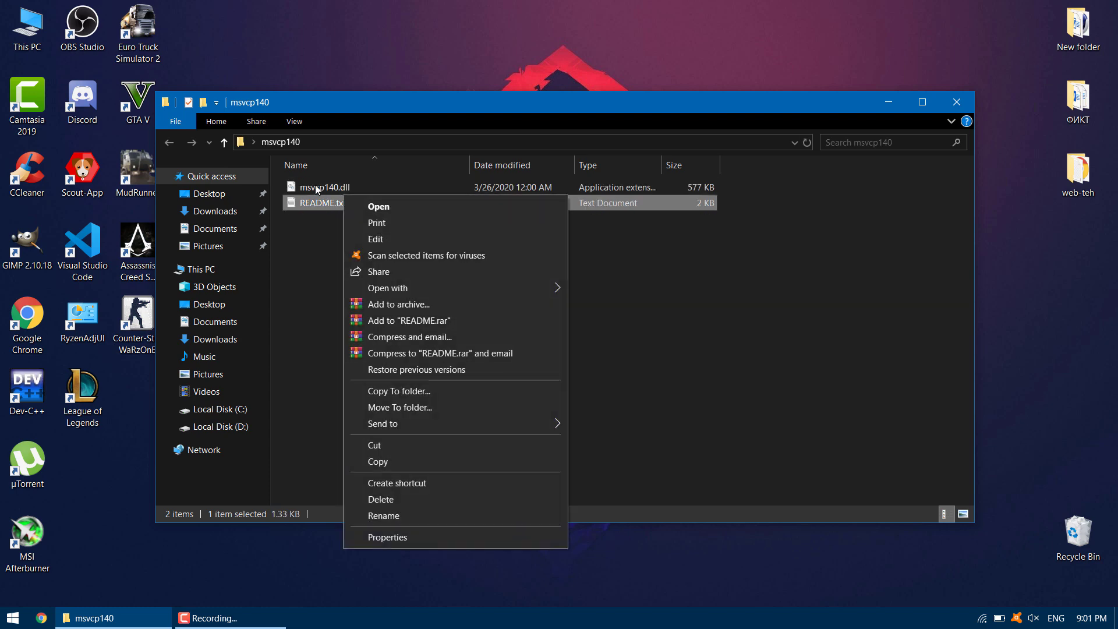
right_click(316, 185)
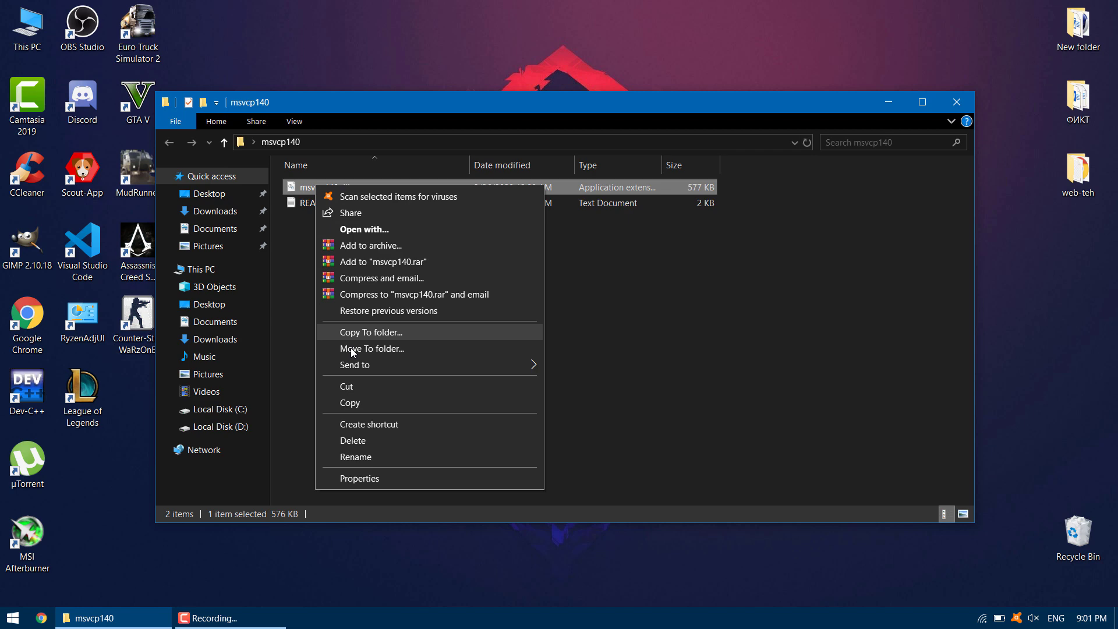
click(366, 403)
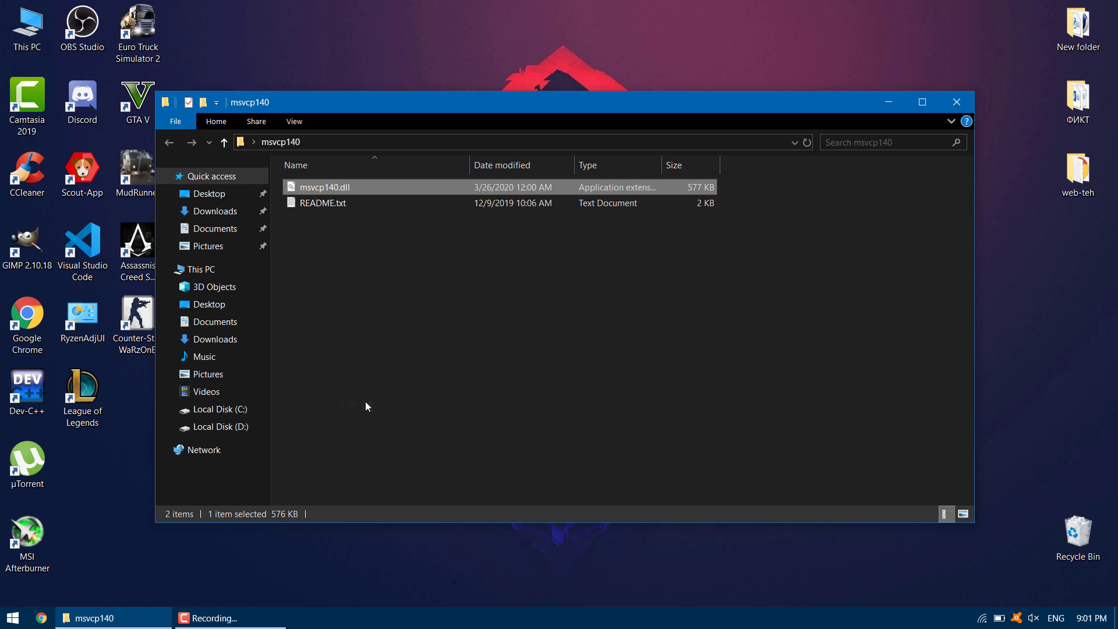
click(964, 100)
Browse from This PC through Local Disk (C:) and Windows into System32
click(738, 199)
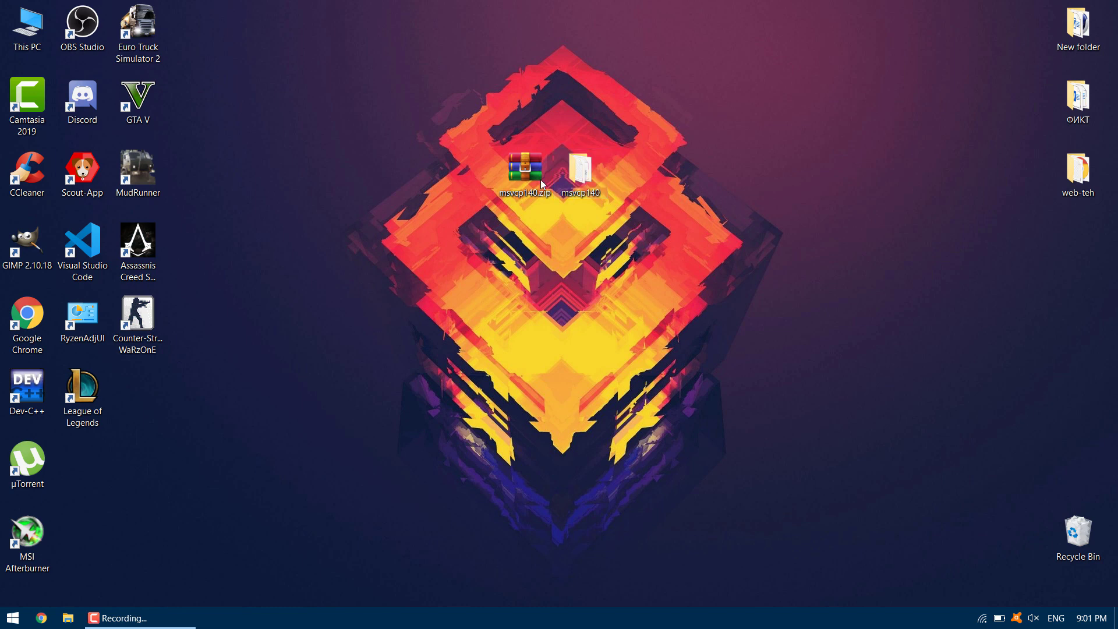
double_click(25, 30)
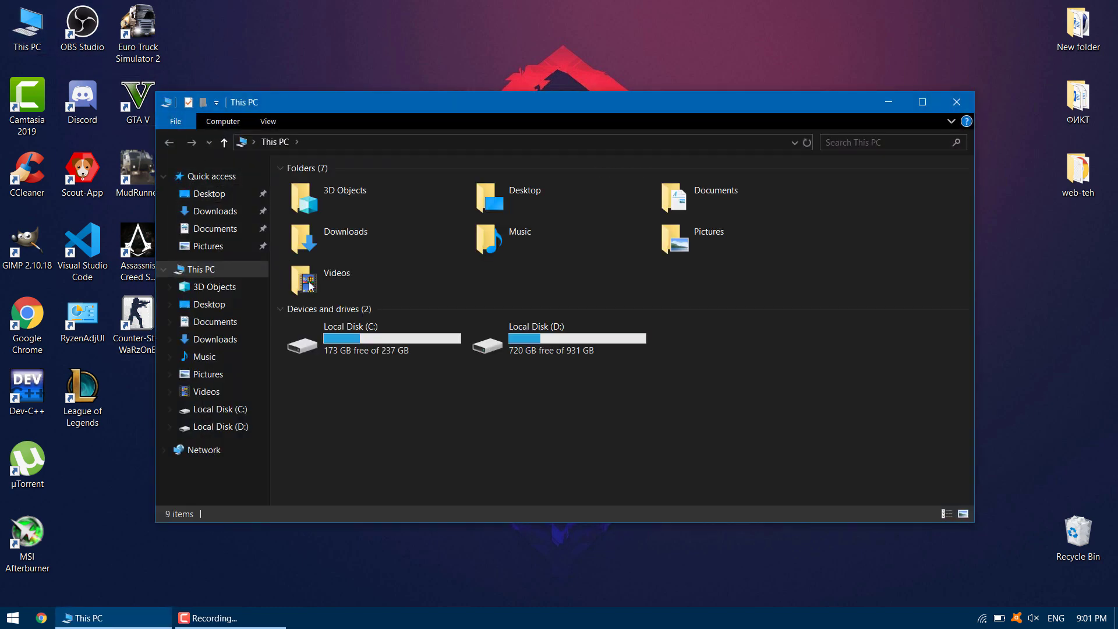
double_click(369, 348)
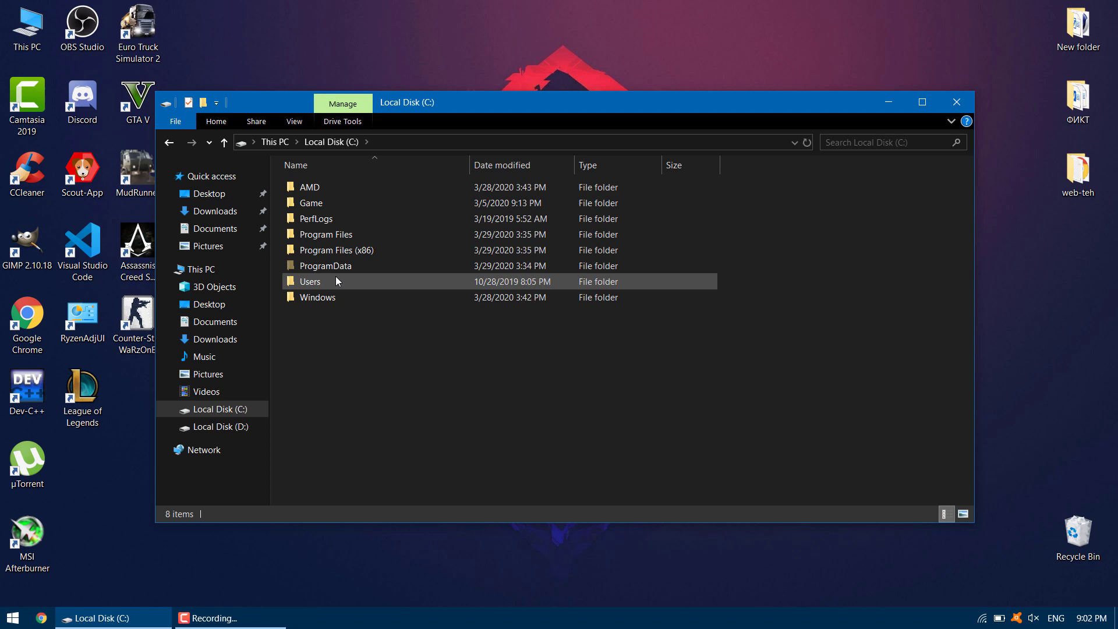
double_click(324, 302)
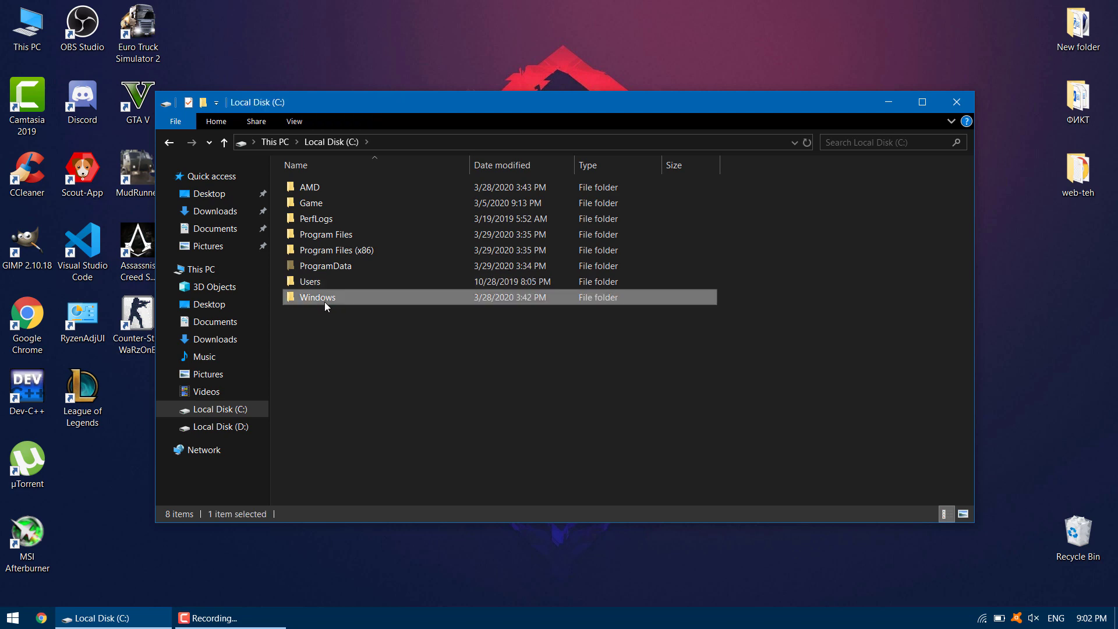
scroll(324, 302, down, 3)
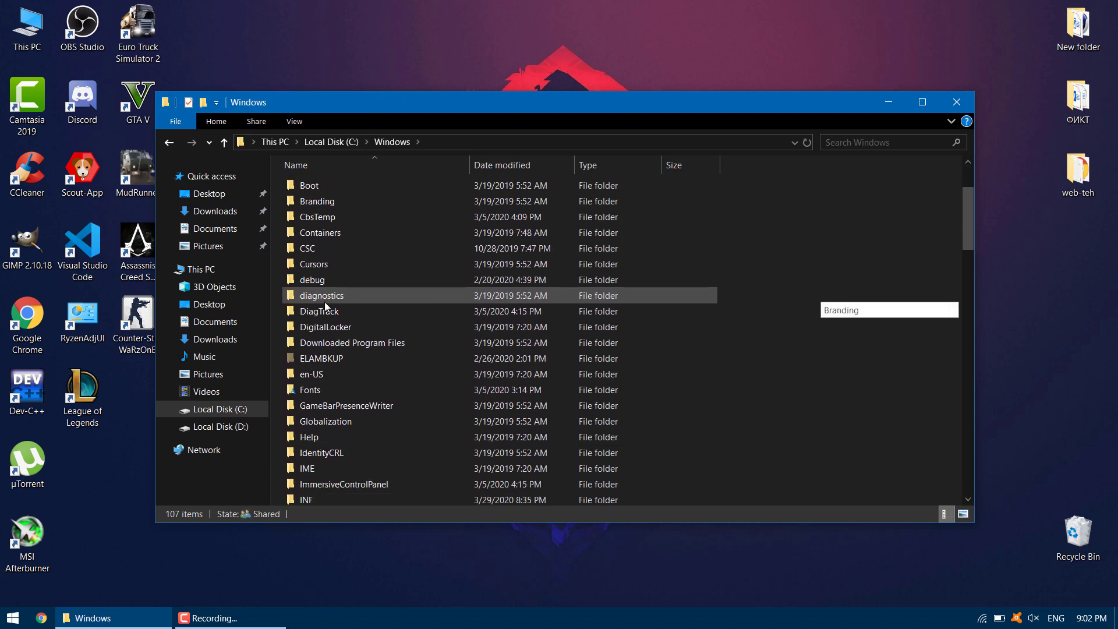
scroll(325, 307, down, 6)
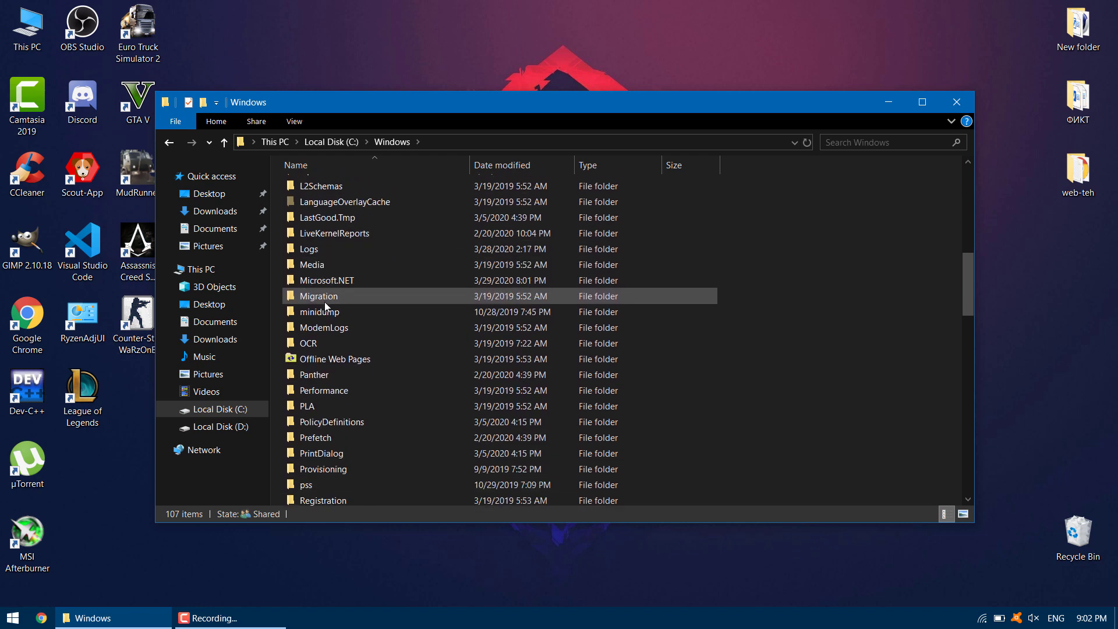
scroll(324, 301, down, 3)
scroll(325, 305, down, 3)
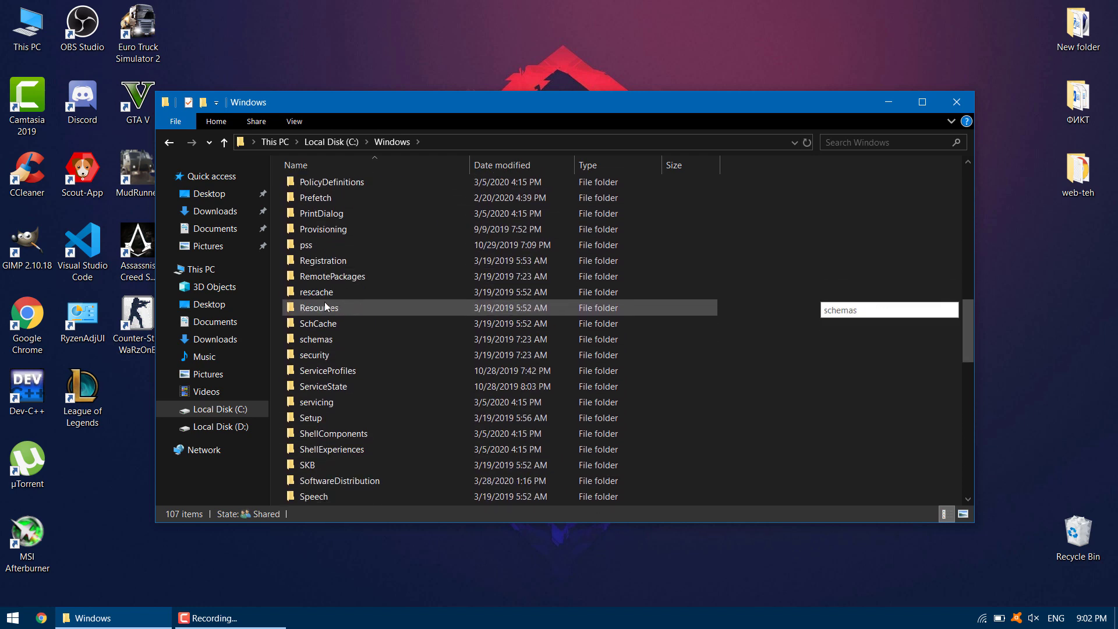
scroll(323, 301, down, 2)
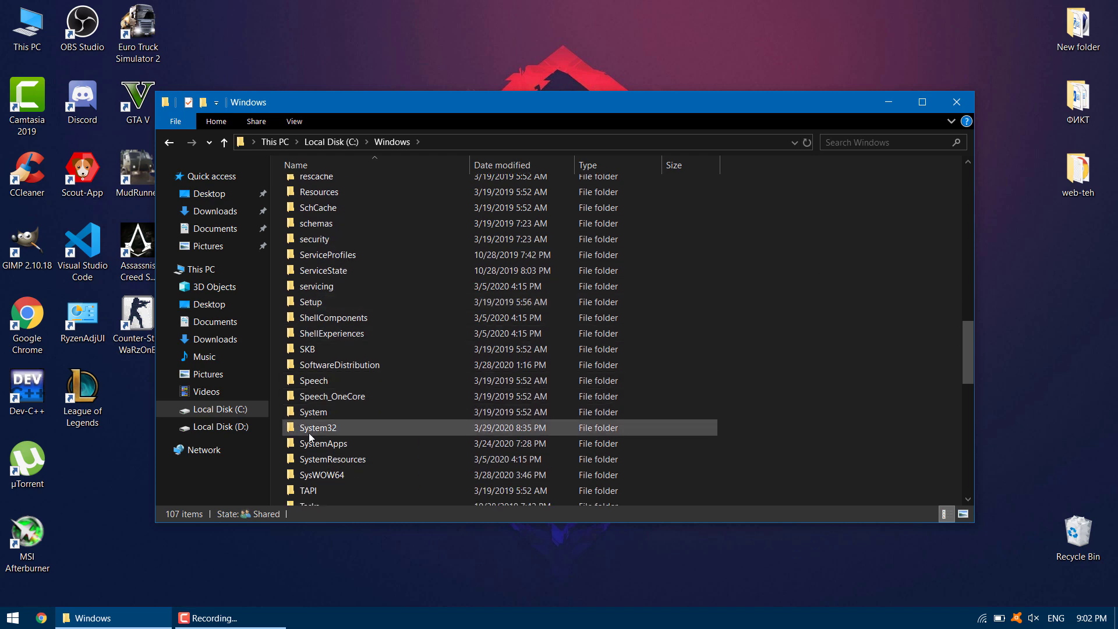
double_click(305, 430)
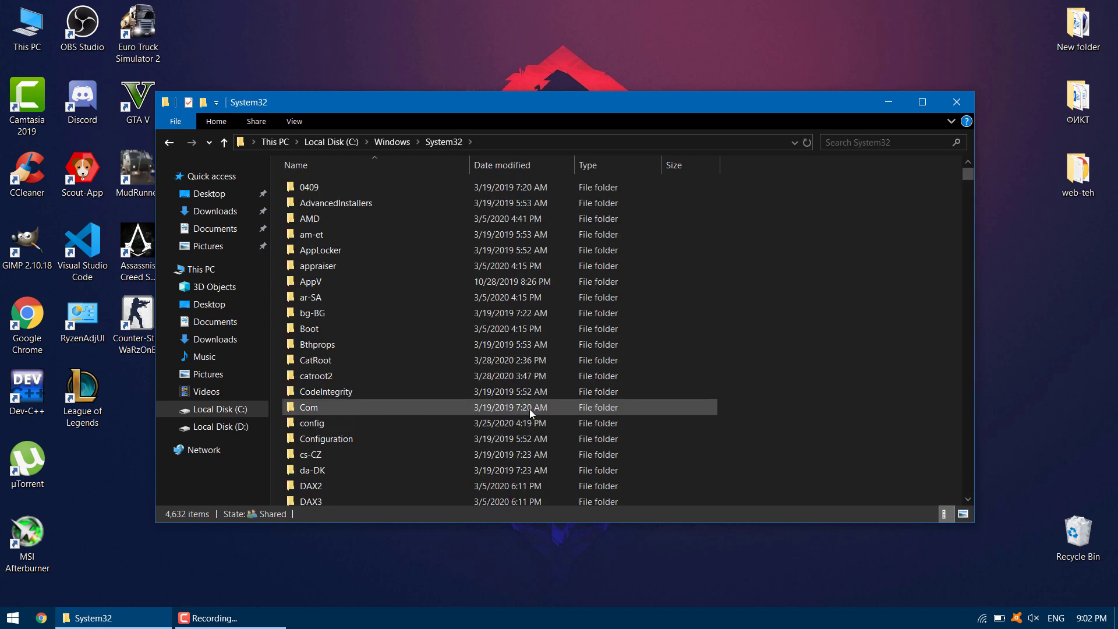
Paste msvcp140.dll into C:\Windows\System32
right_click(765, 279)
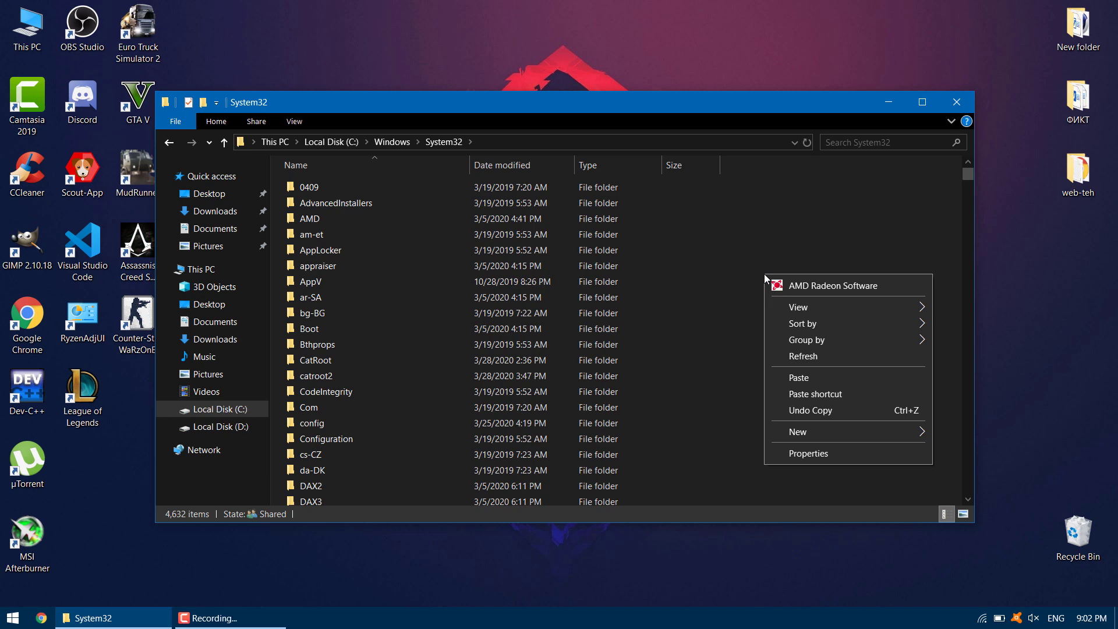
click(809, 379)
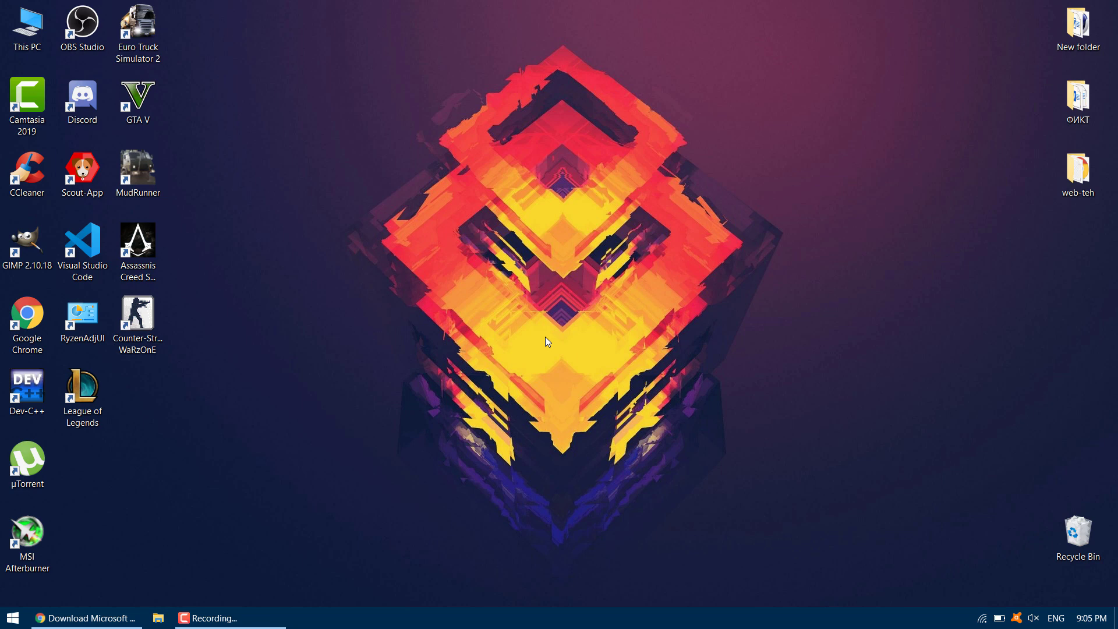
click(13, 618)
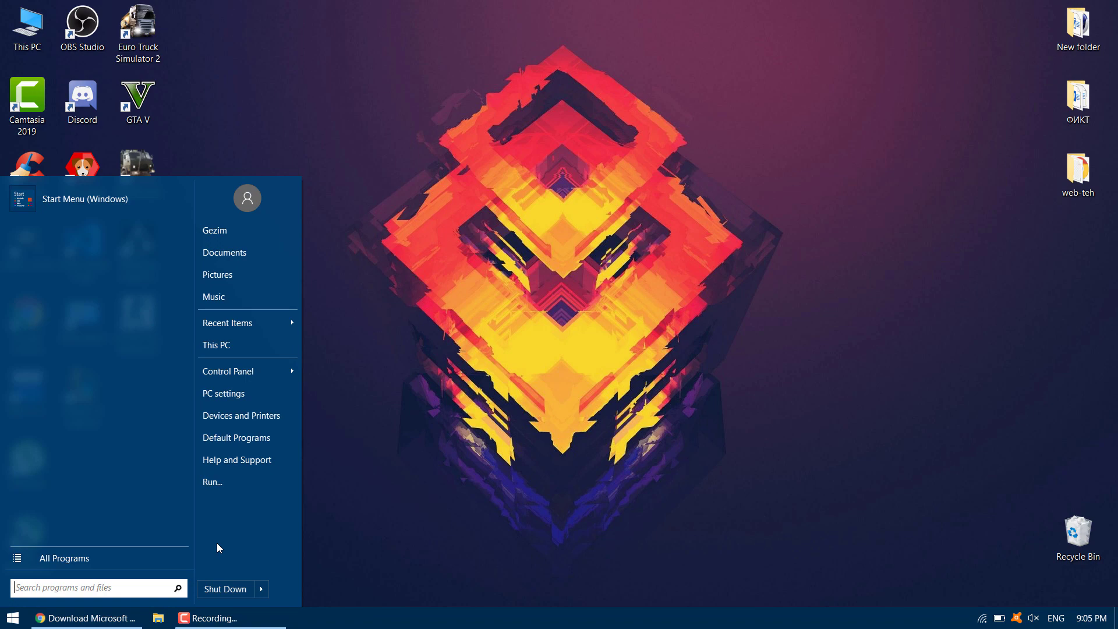
click(231, 398)
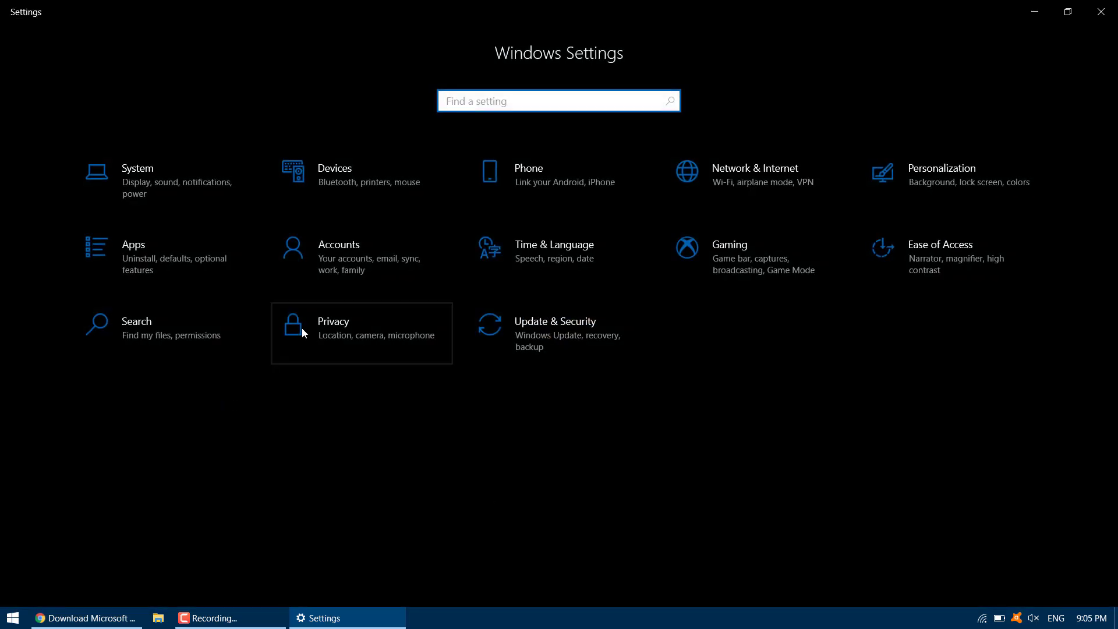
click(192, 265)
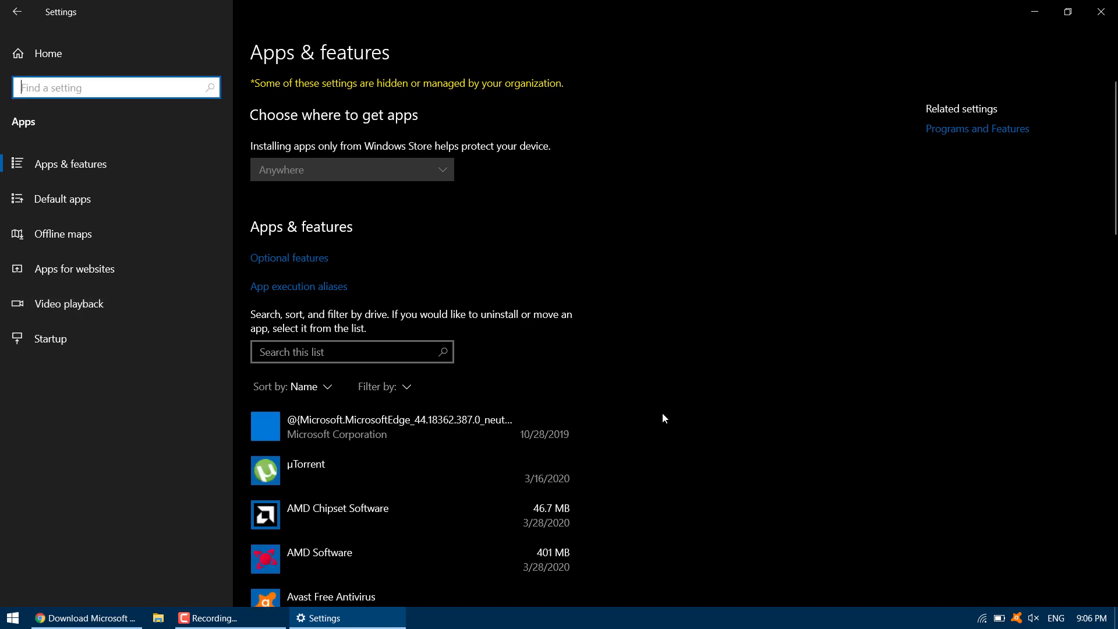
scroll(662, 413, down, 2)
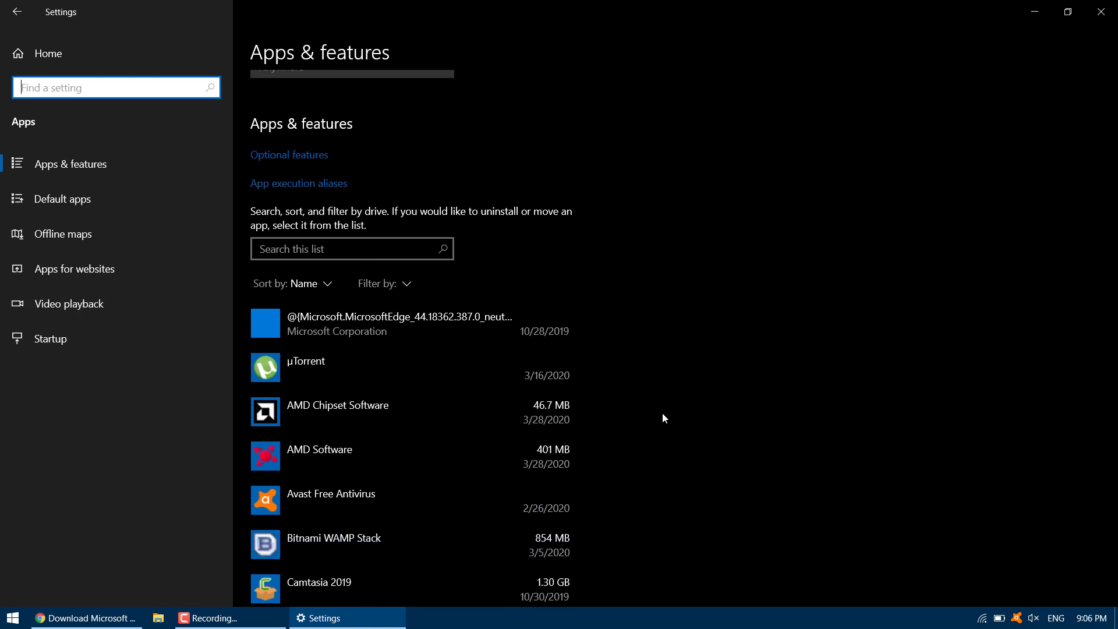
scroll(663, 418, down, 5)
scroll(662, 418, down, 7)
scroll(662, 417, down, 5)
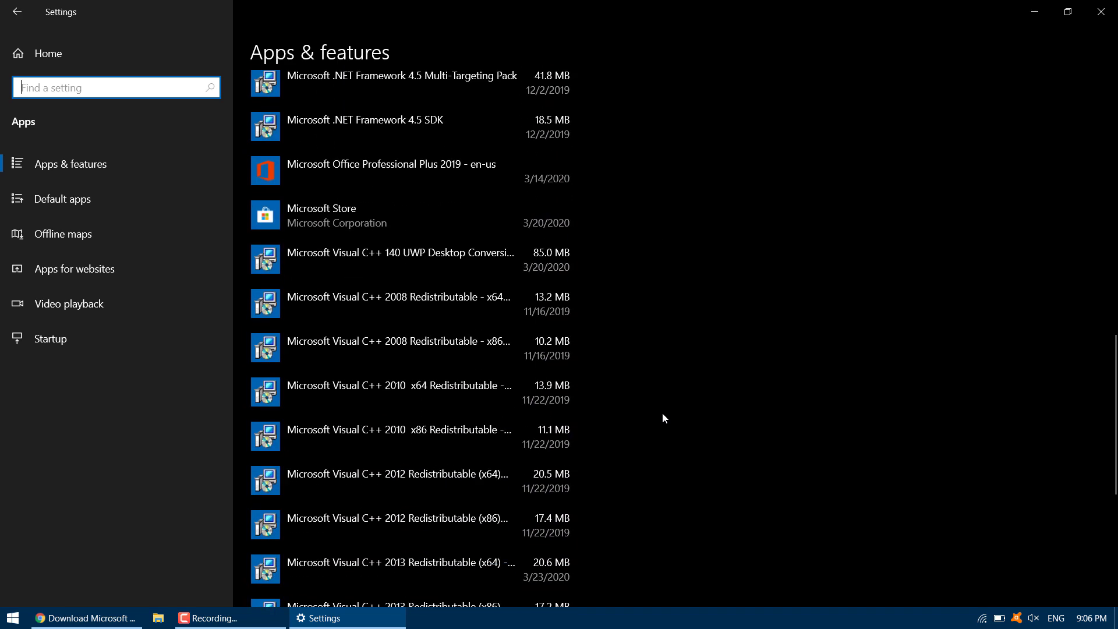
scroll(663, 413, down, 3)
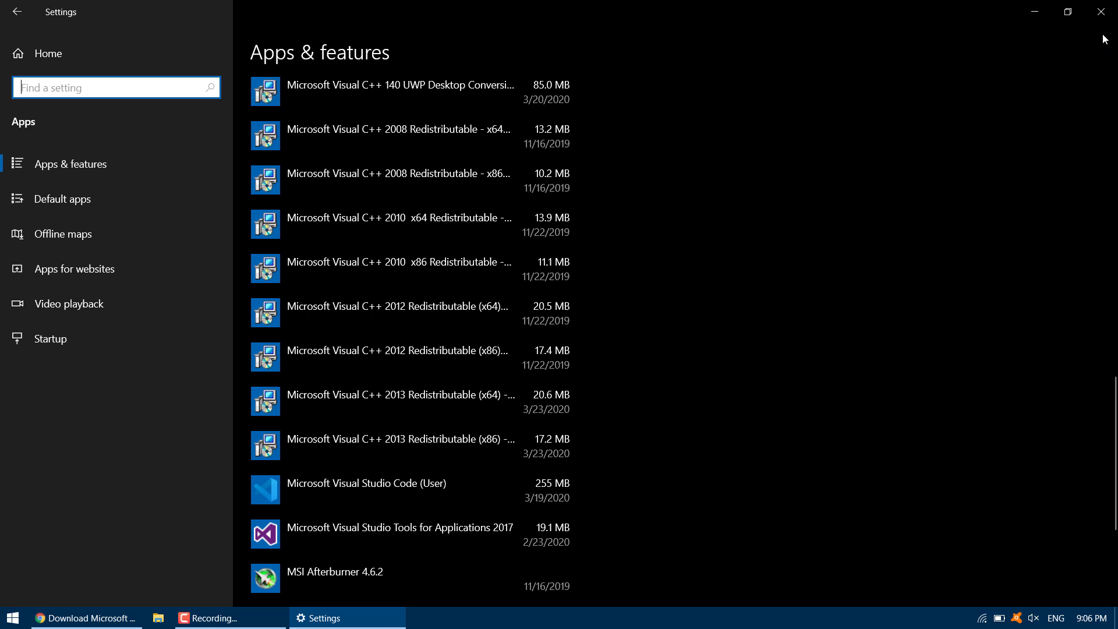
click(1105, 14)
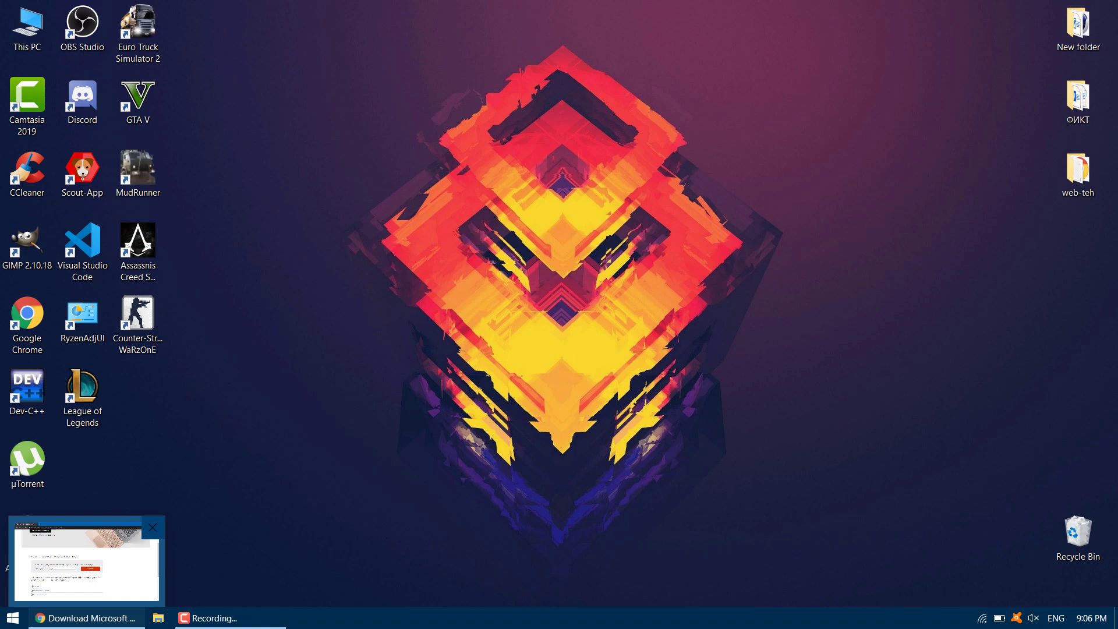
Return to the Visual C++ 2015 Redistributable Update 3 RC page and press Download
click(89, 613)
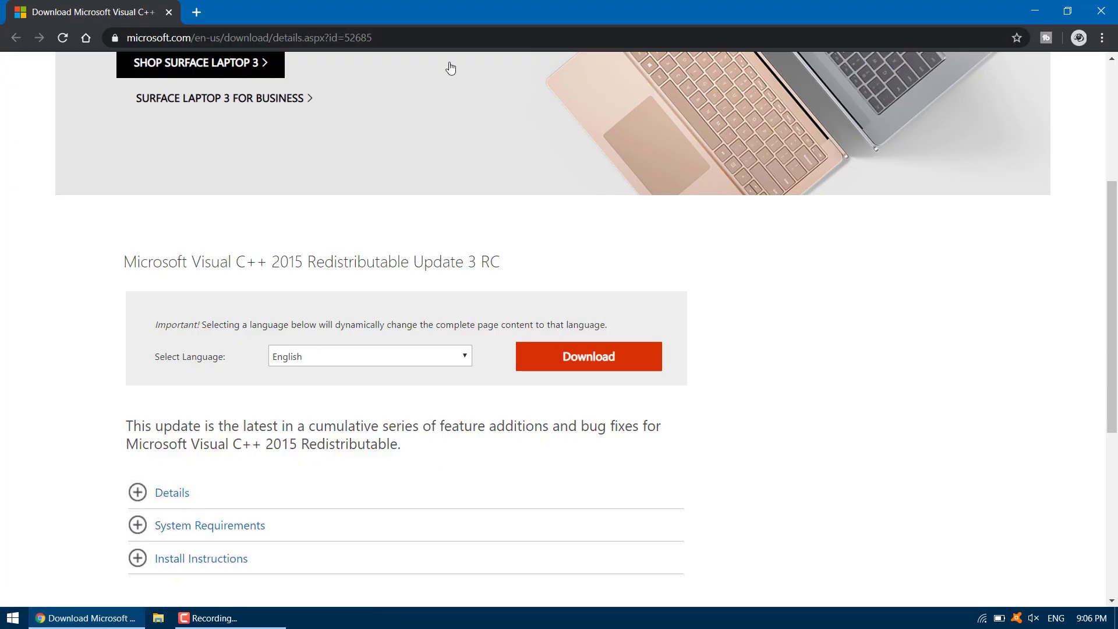
click(439, 38)
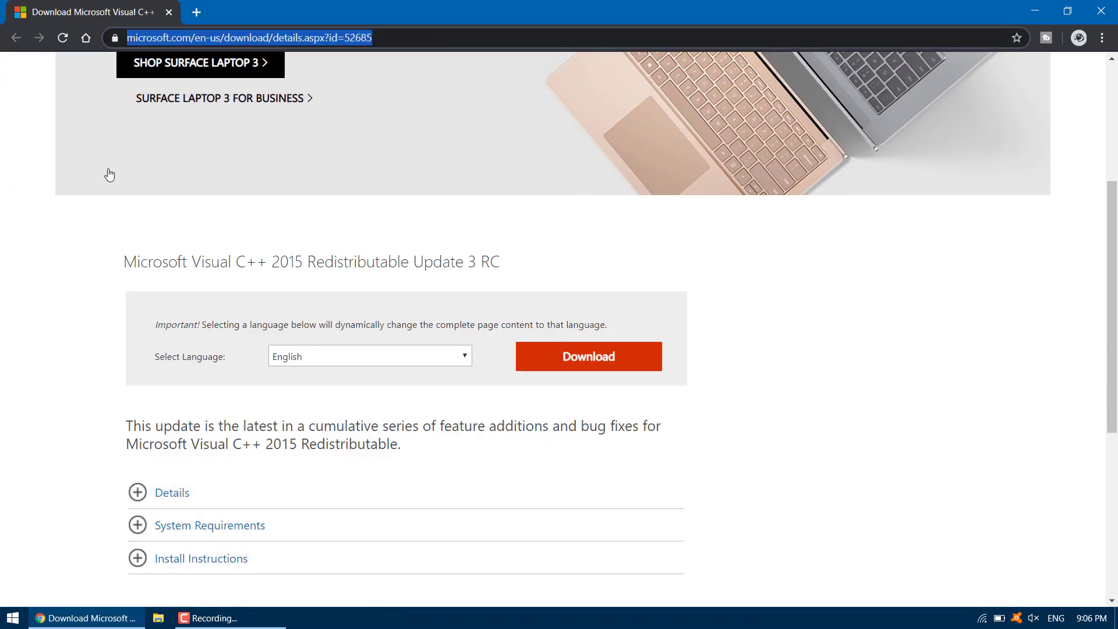
click(83, 267)
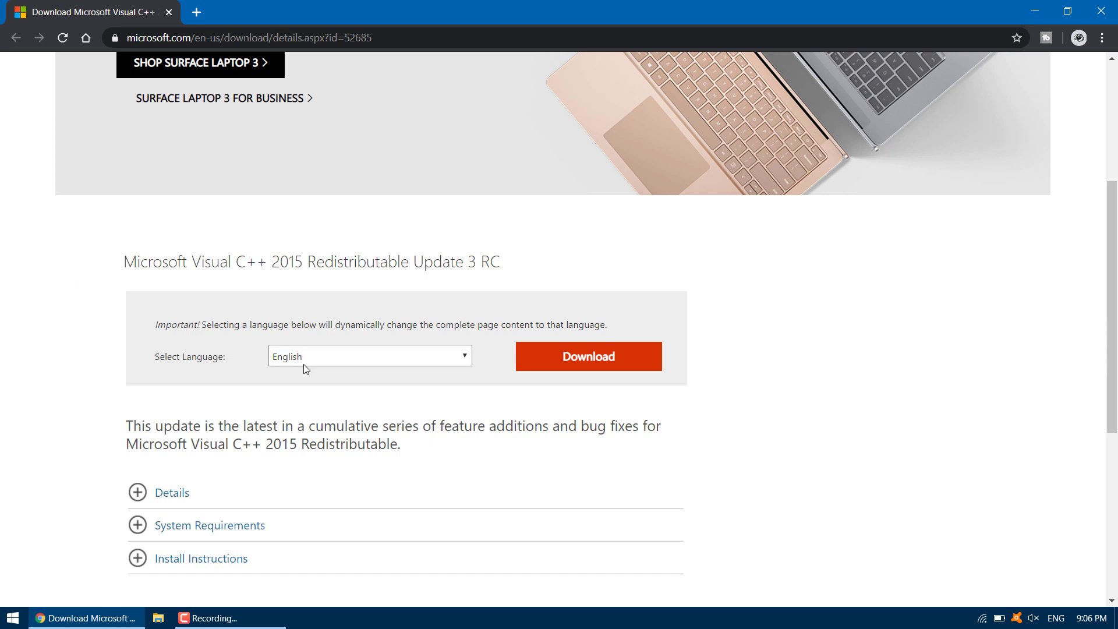
click(560, 361)
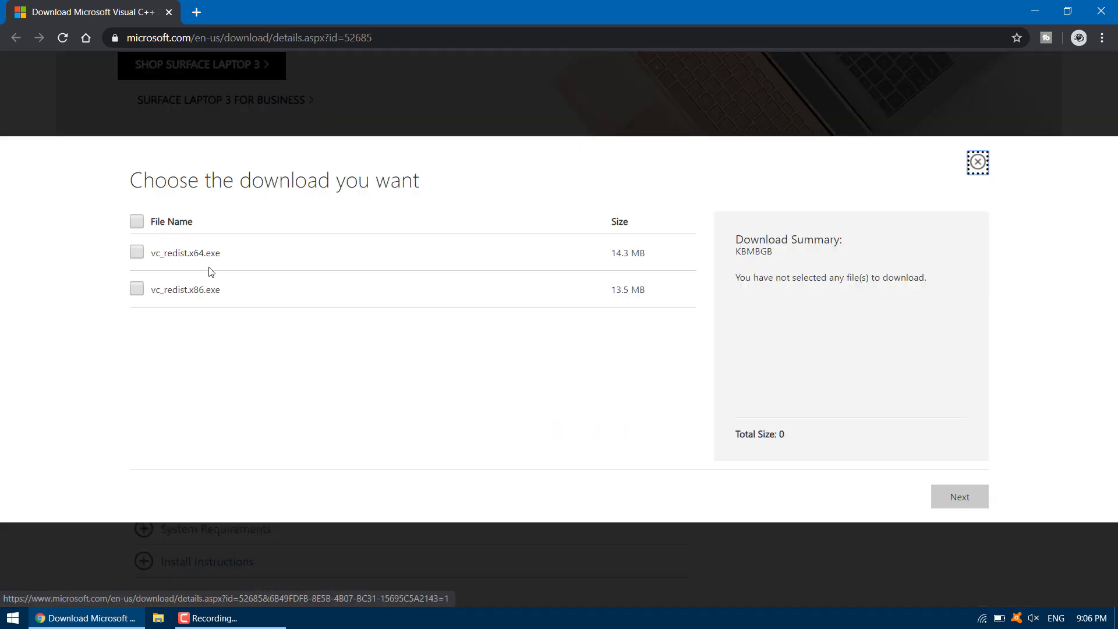
Select both vc_redist.x64.exe and vc_redist.x86.exe and proceed with the download
click(141, 227)
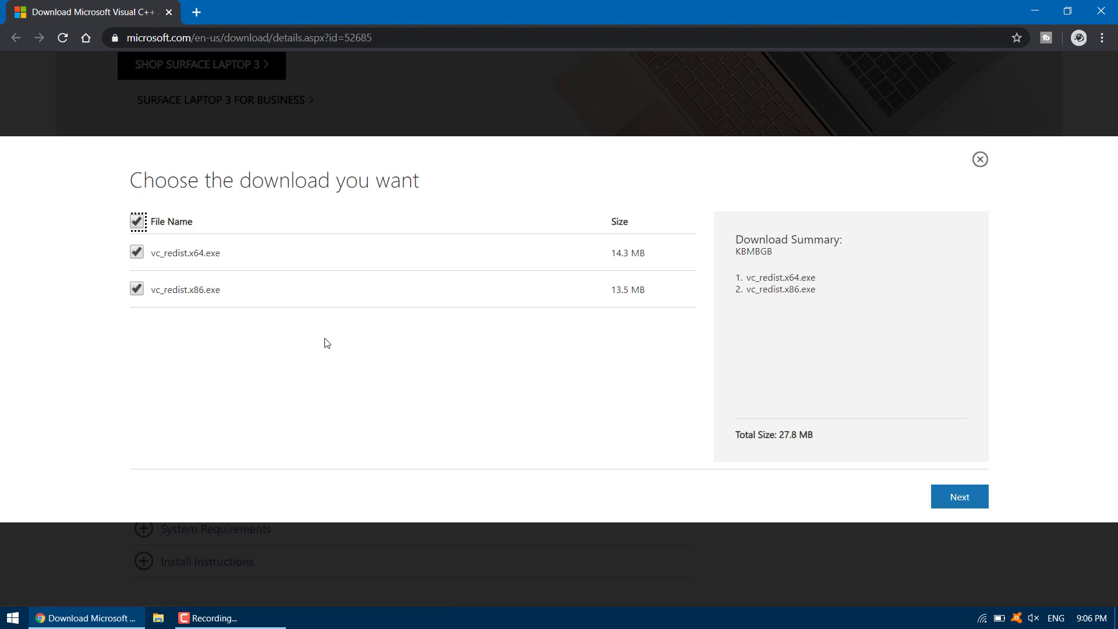
click(942, 499)
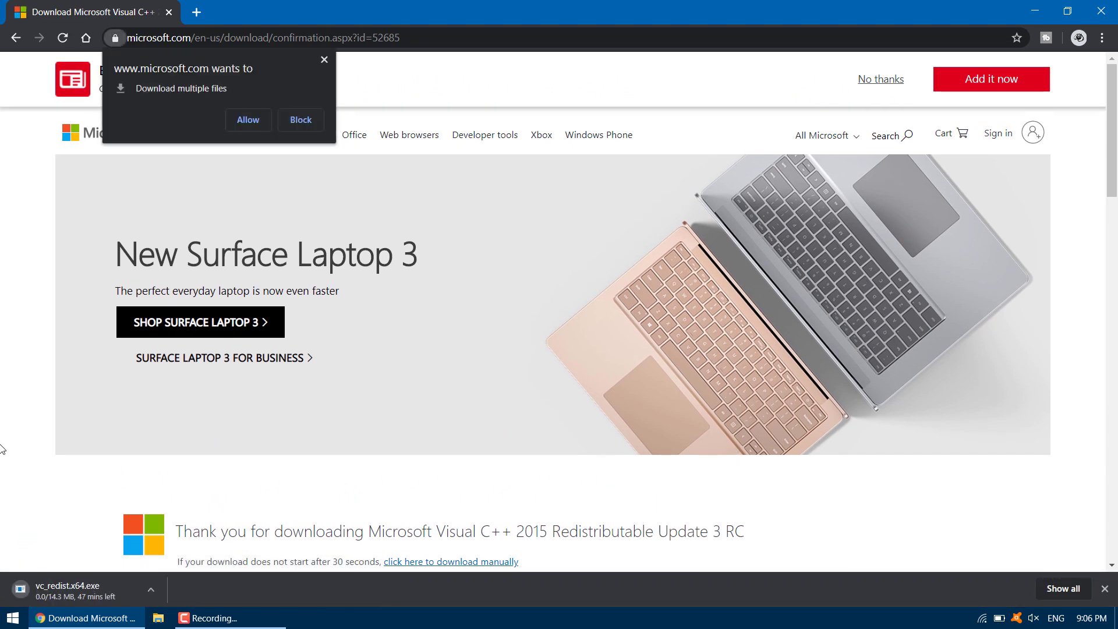
Allow multiple downloads, then launch the downloaded vc_redist.x64.exe installer
click(251, 126)
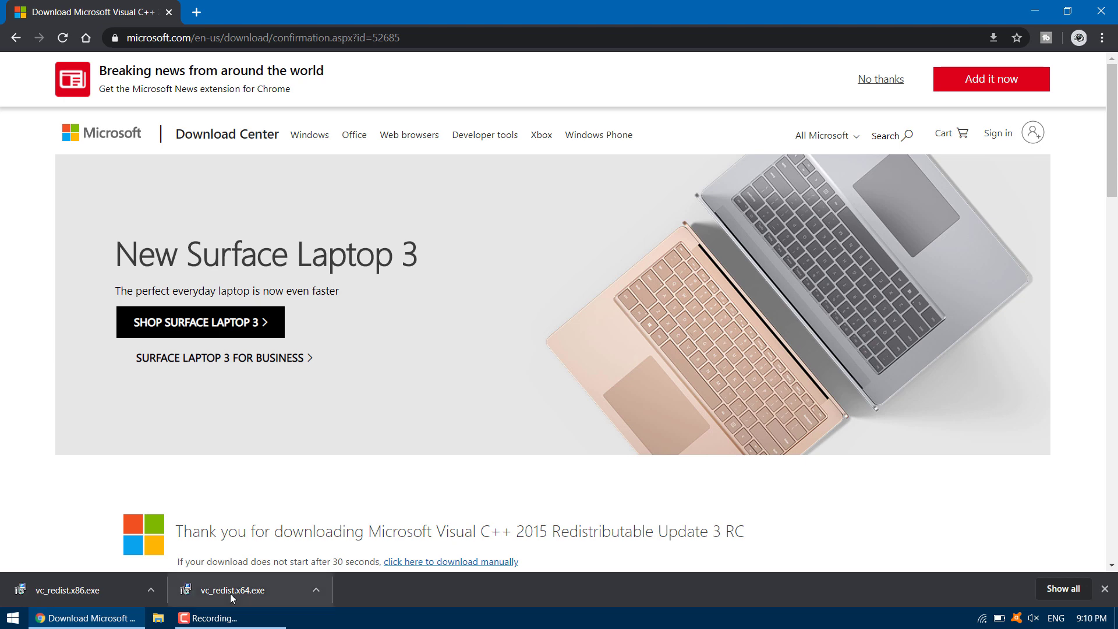
click(229, 593)
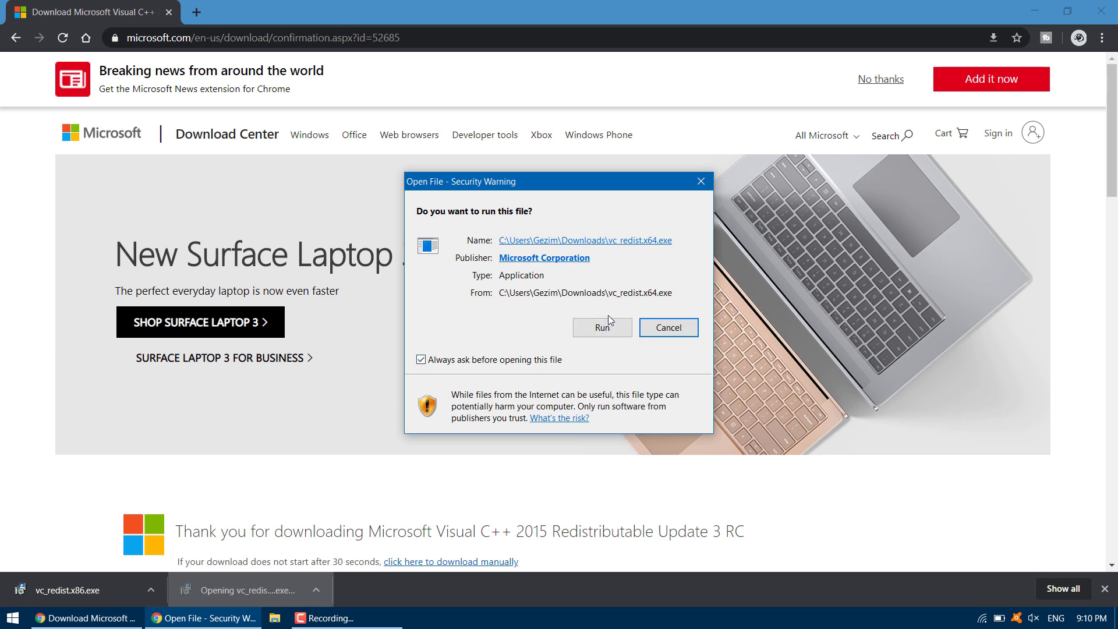
click(597, 330)
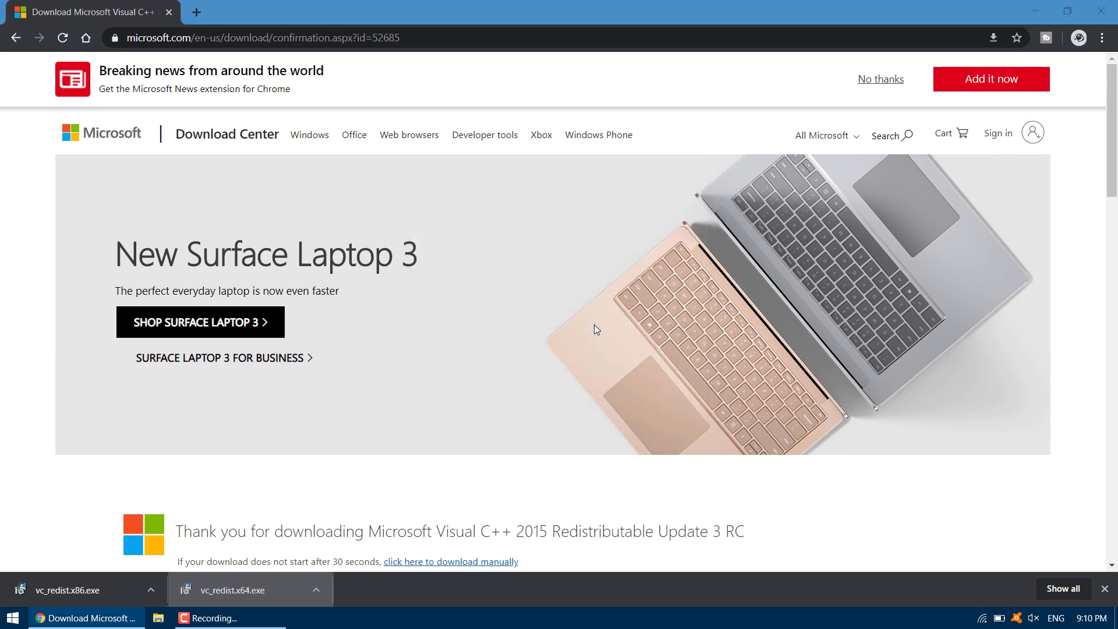